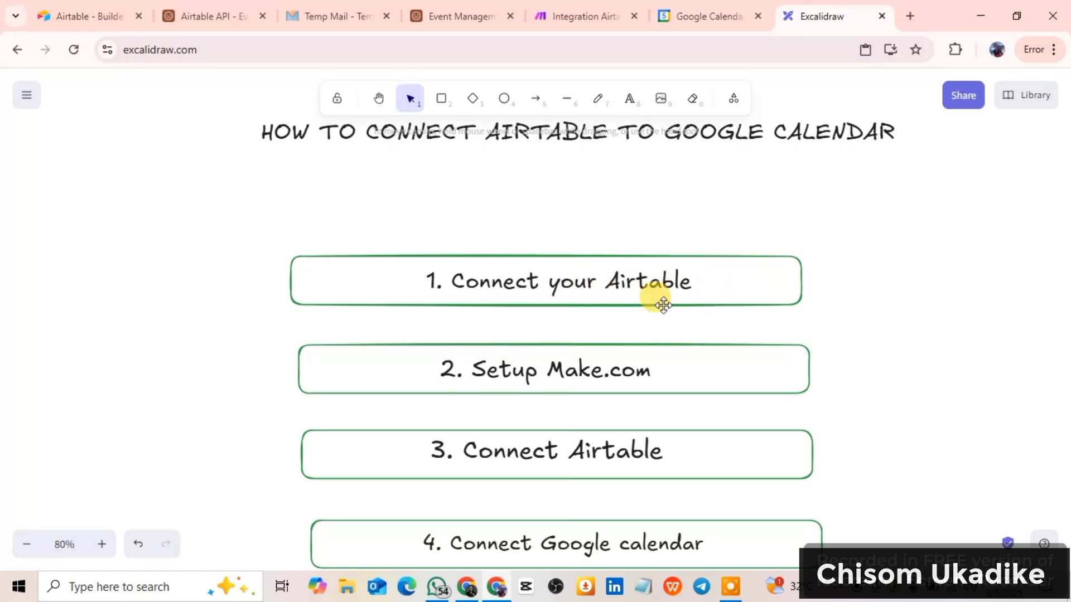
# Step: Search Google for airtable in a new browser tab
pyautogui.click(909, 15)
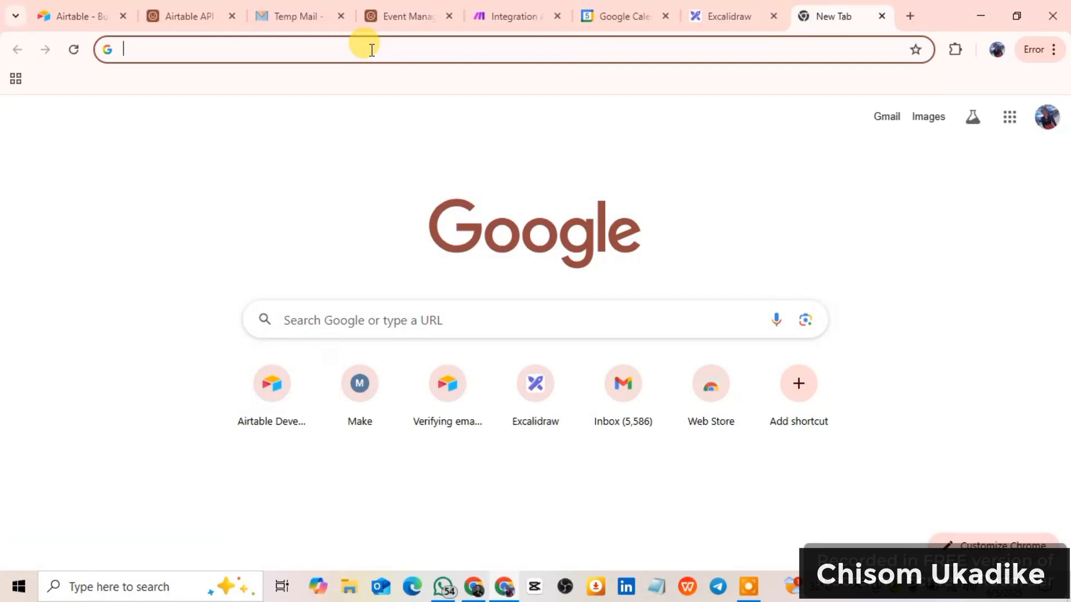
pyautogui.click(371, 50)
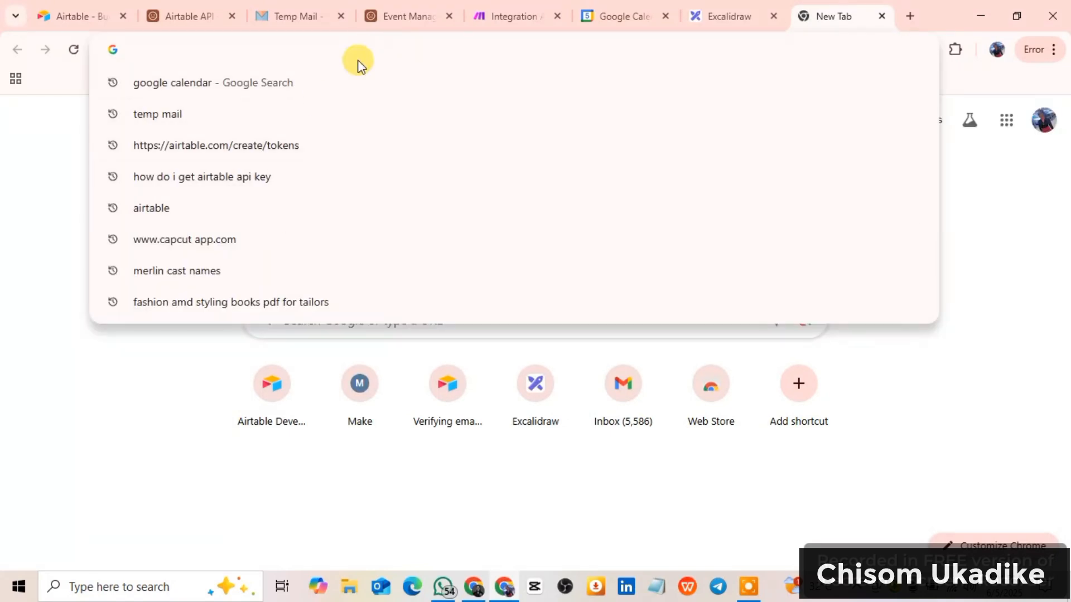
pyautogui.write('Aie')
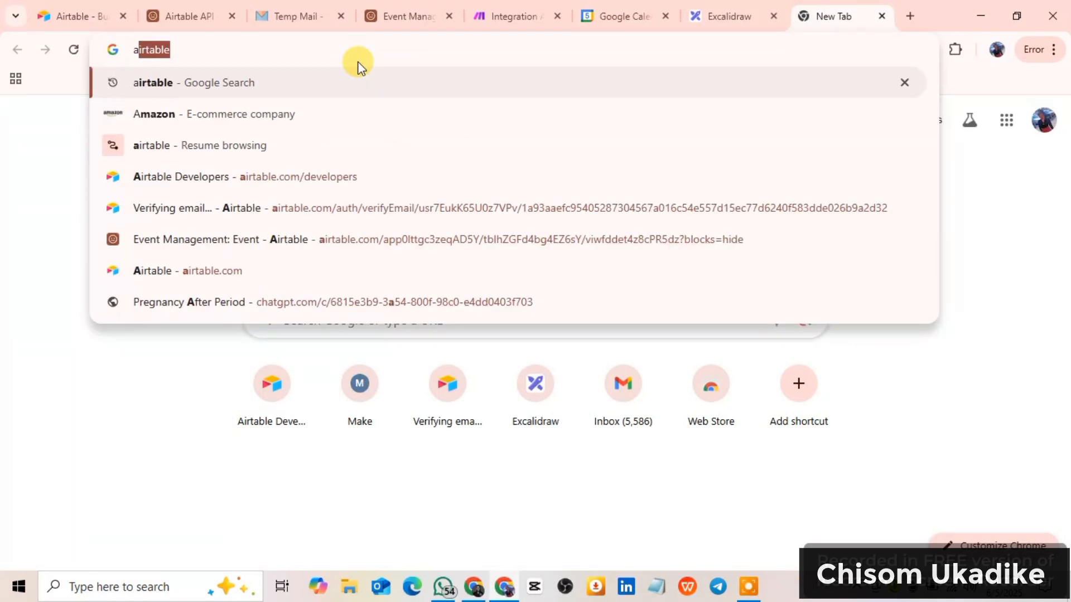
pyautogui.press('BackSpace')
pyautogui.write('rt')
pyautogui.press('Return')
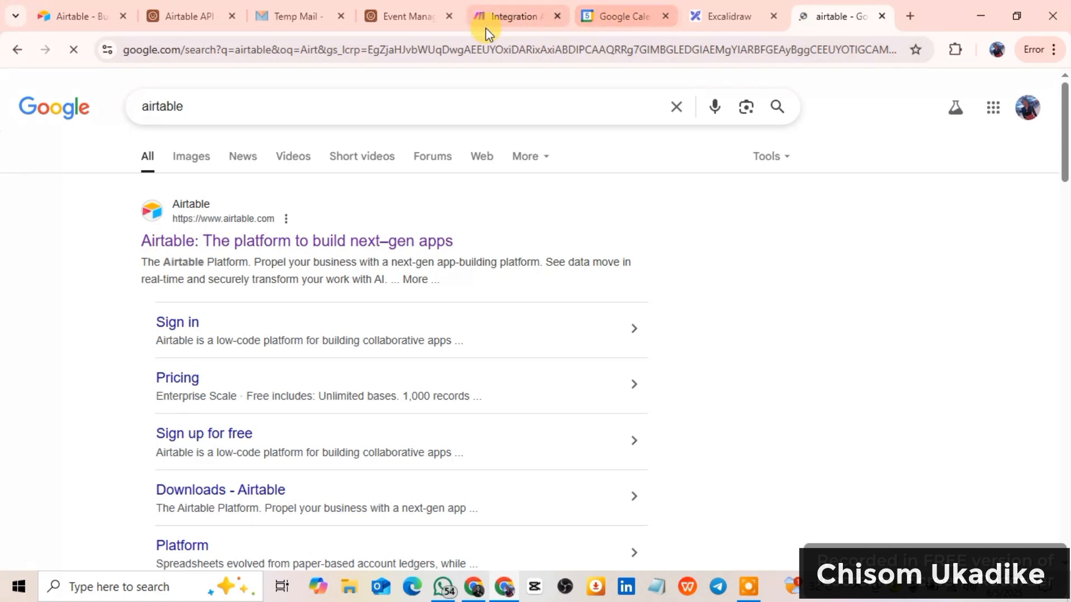
# Step: Leave the open Event Management base for the Airtable home page and open My First Workspace from all workspaces
pyautogui.click(397, 15)
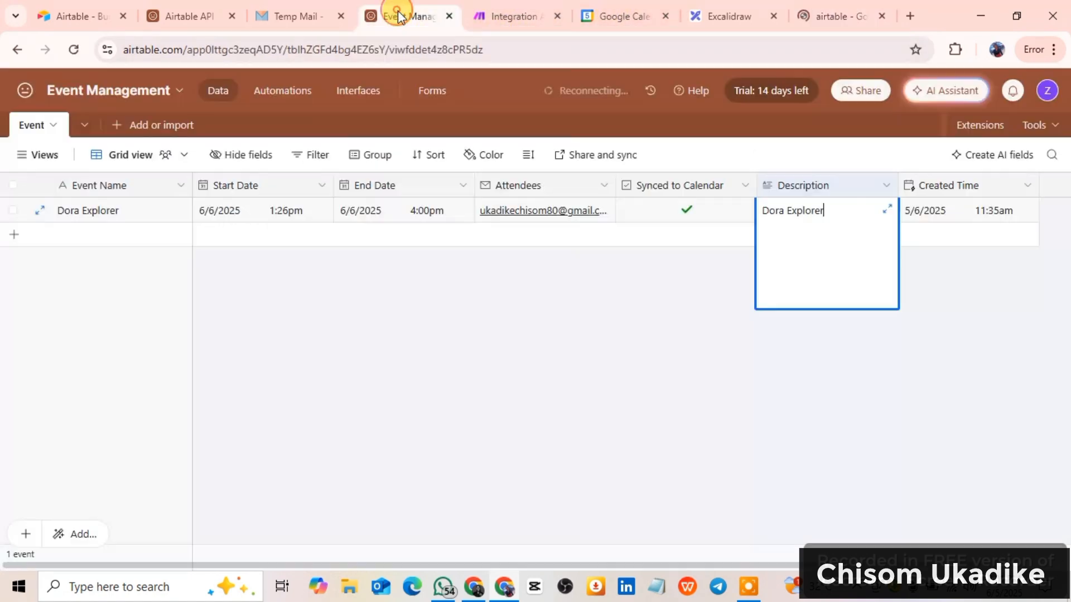
pyautogui.click(668, 427)
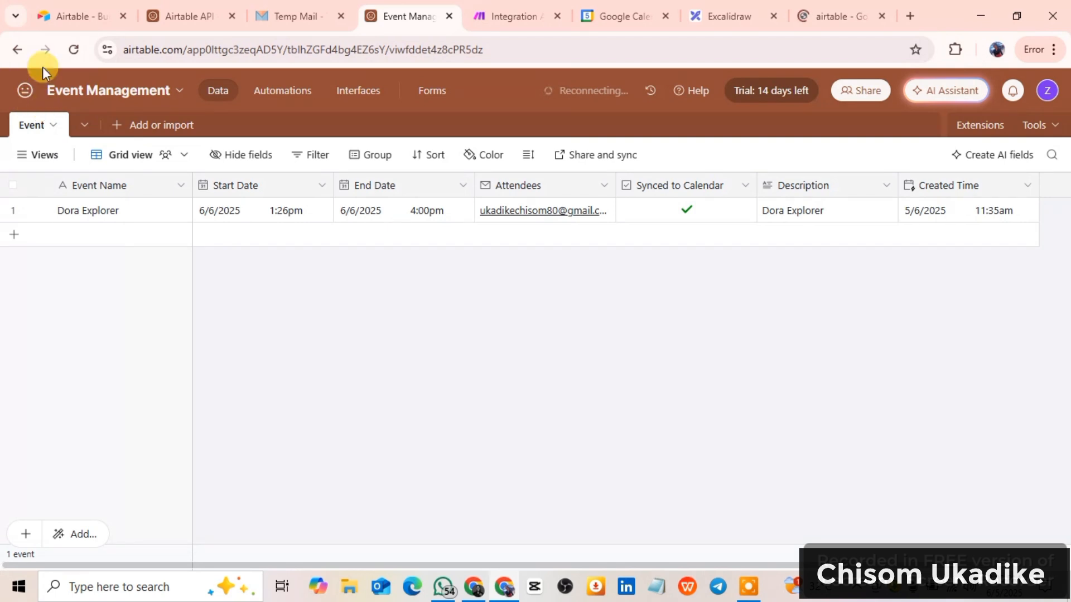
pyautogui.click(19, 92)
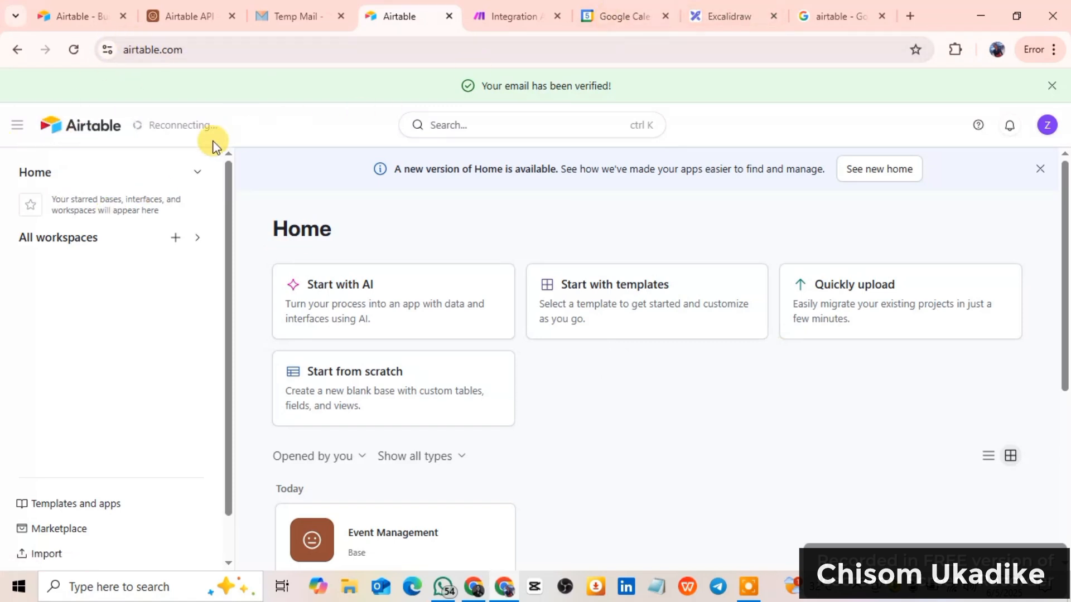
pyautogui.scroll(-3, 485, 182)
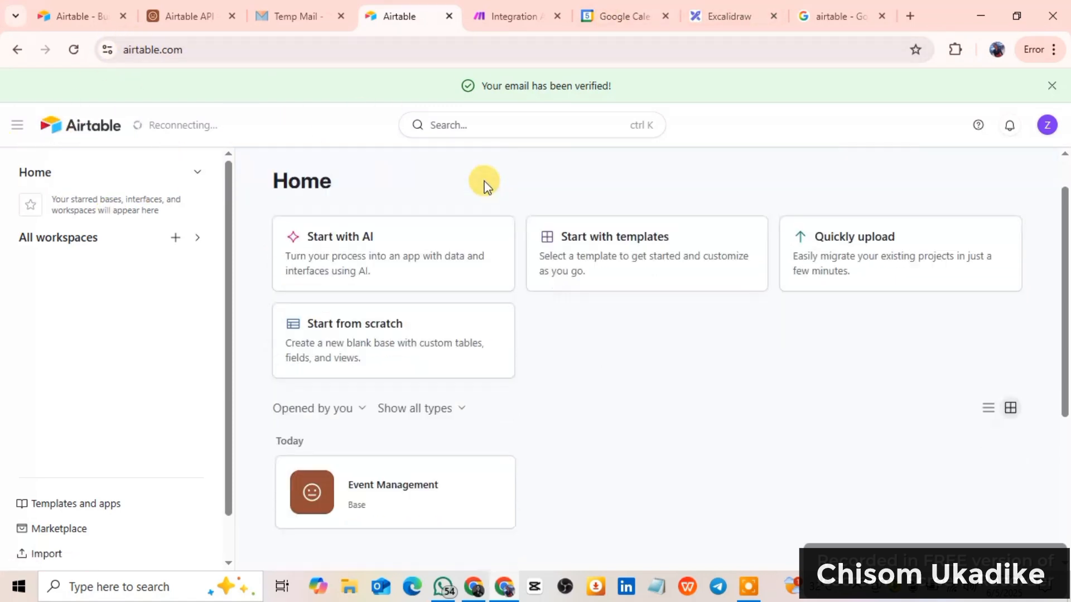
pyautogui.click(109, 241)
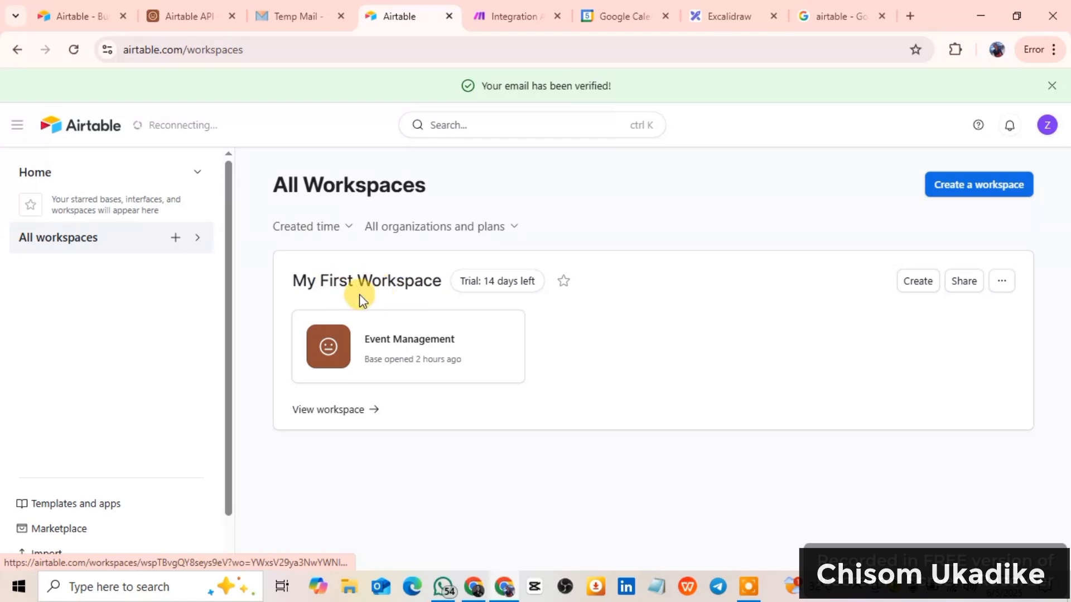
pyautogui.click(436, 290)
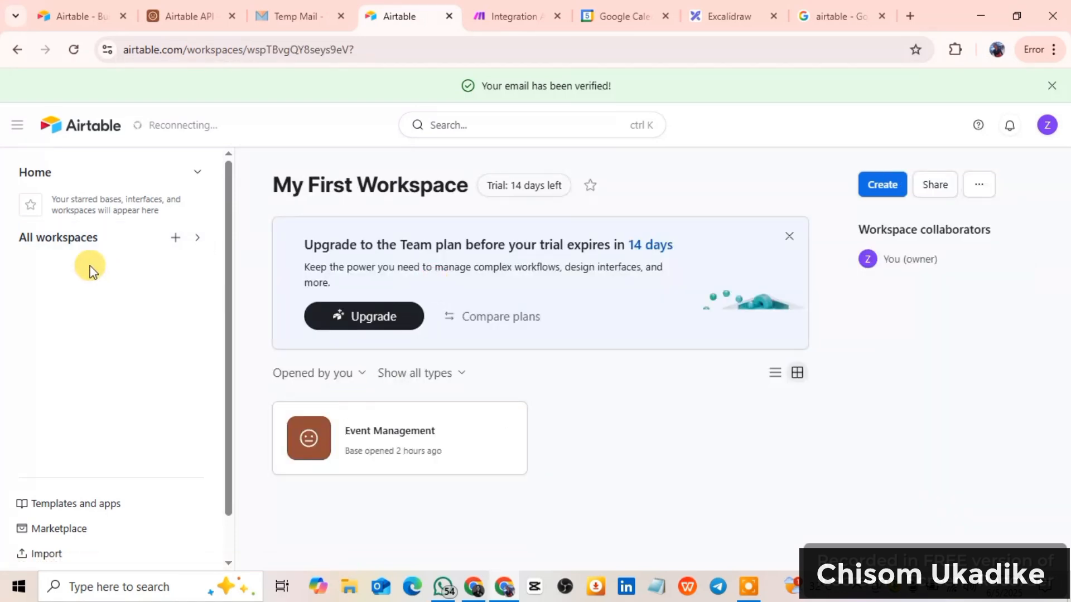
pyautogui.click(98, 246)
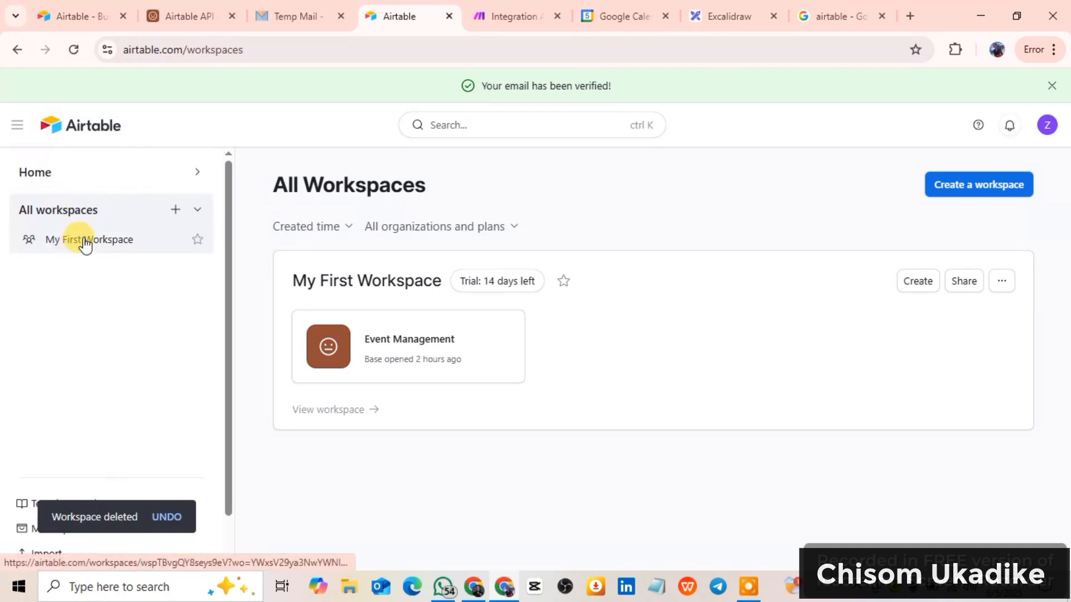
pyautogui.click(85, 241)
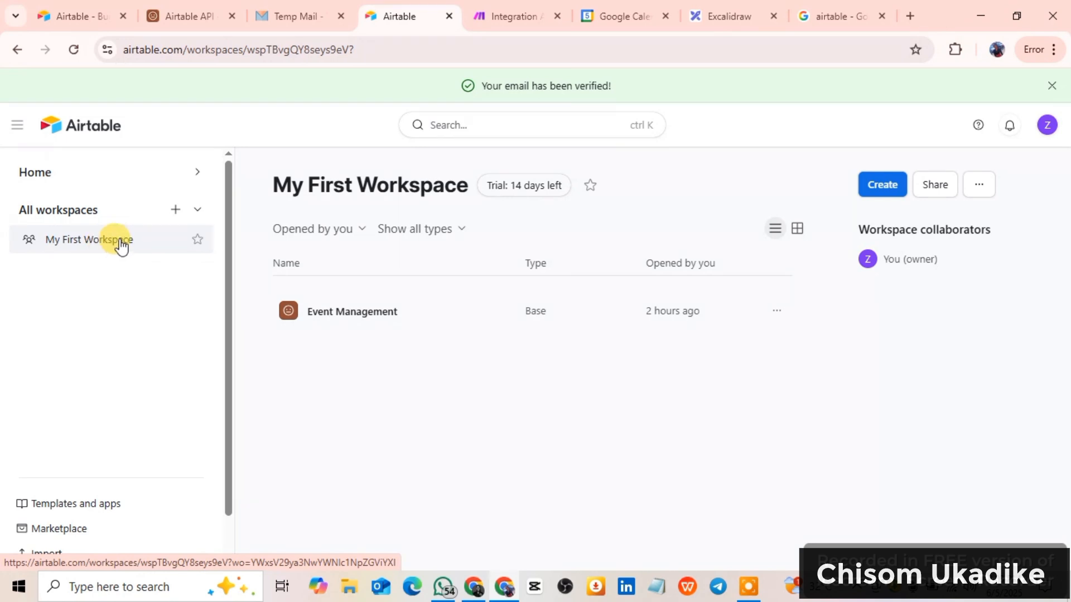
pyautogui.click(980, 186)
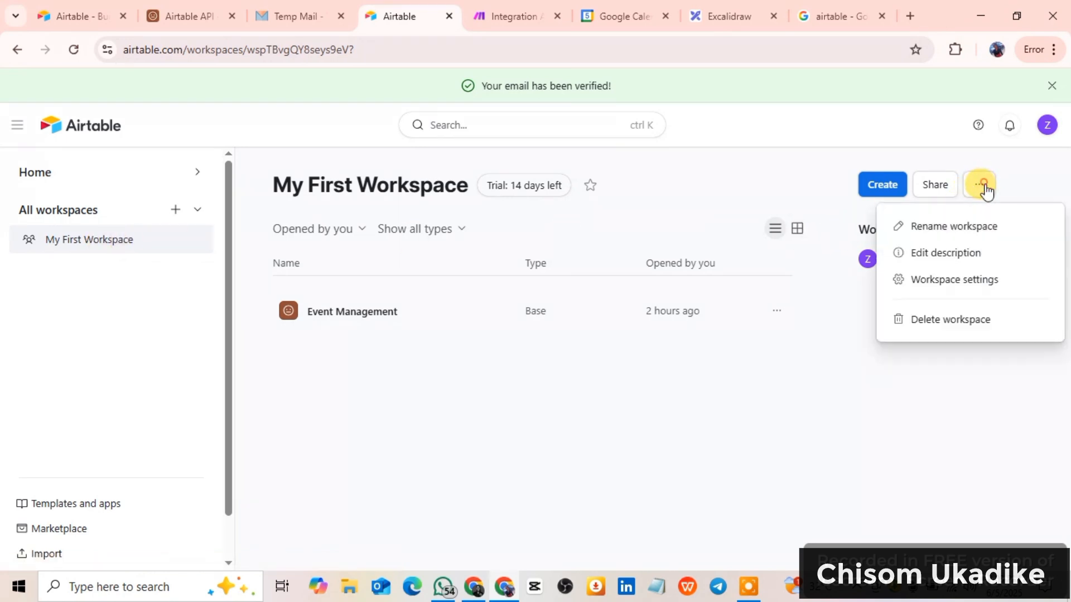
pyautogui.click(956, 226)
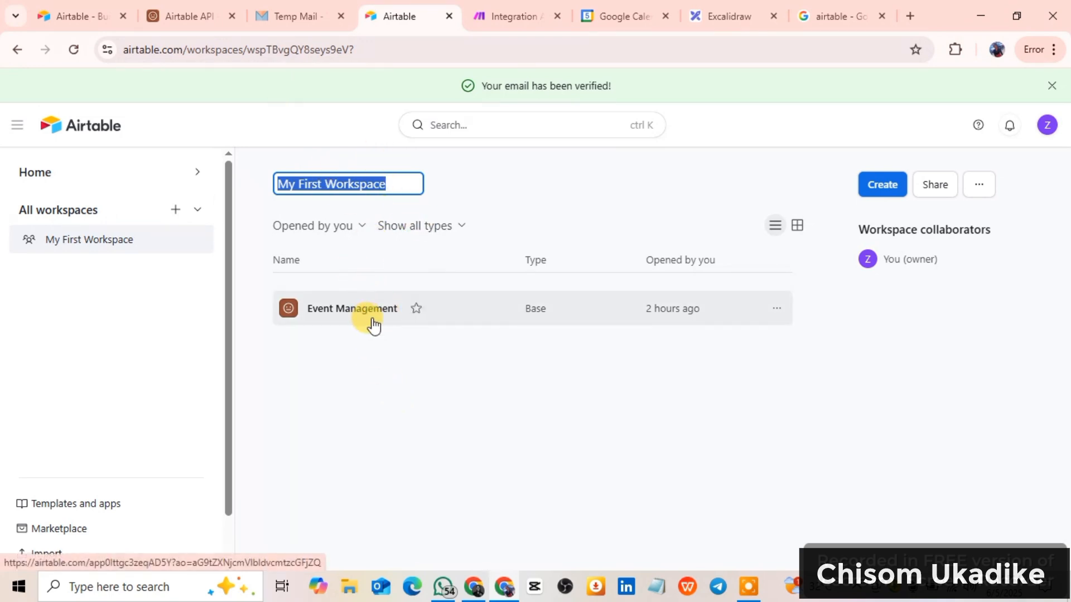
pyautogui.click(394, 357)
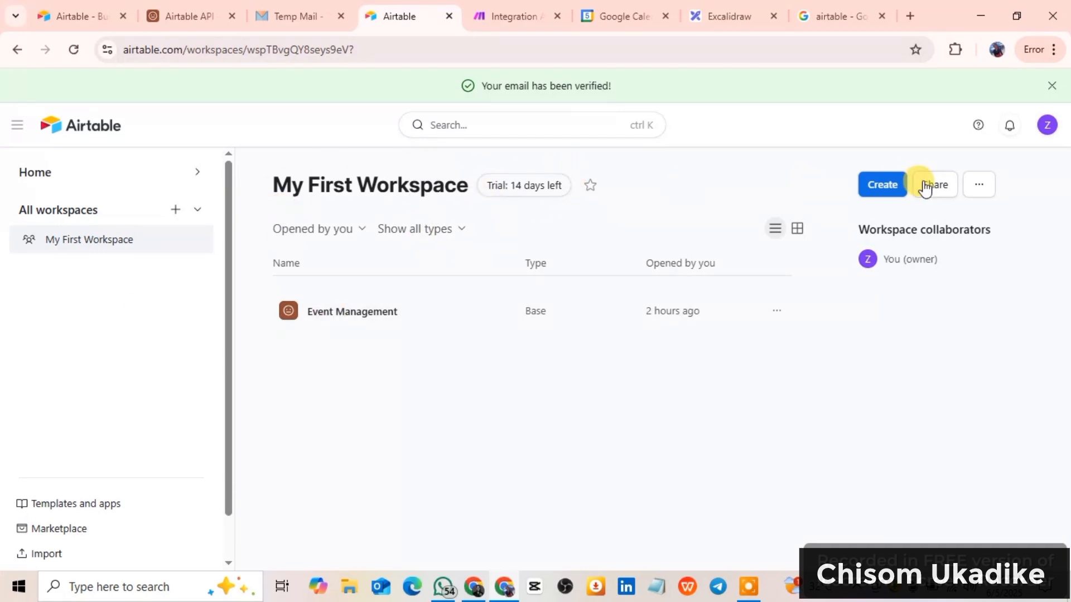
# Step: Create a new blank base from scratch in My First Workspace
pyautogui.click(885, 184)
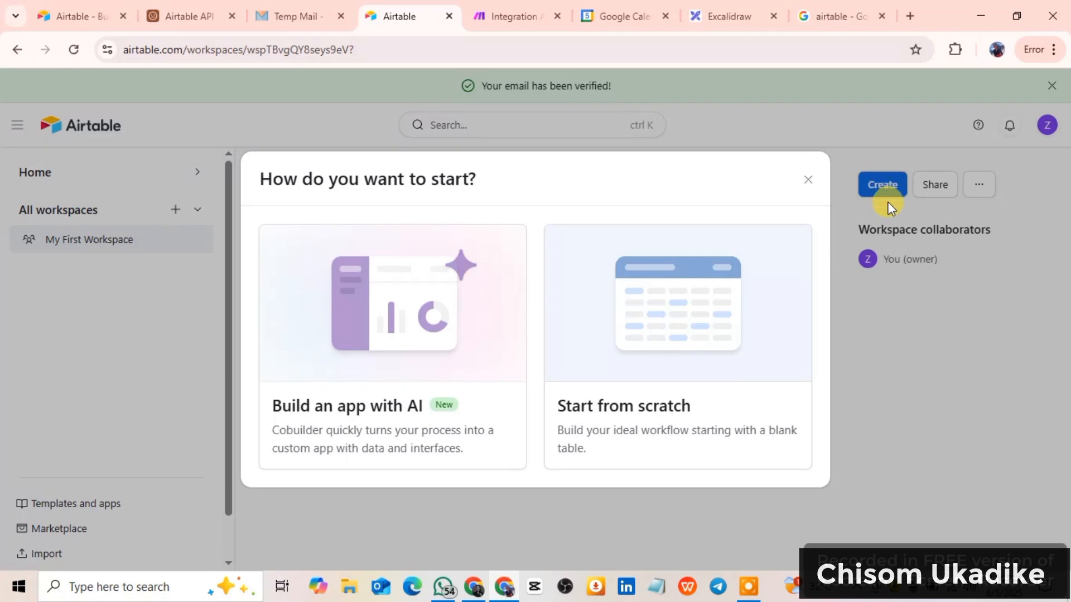
pyautogui.click(894, 291)
pyautogui.click(884, 186)
pyautogui.click(668, 305)
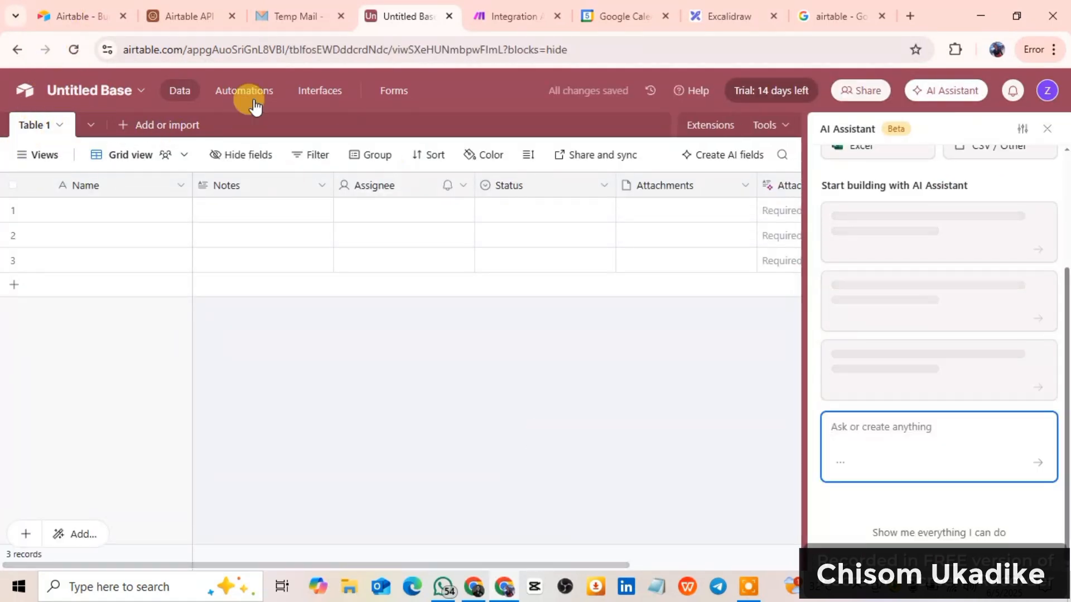
# Step: Return to the workspace, open the Event Management base and dismiss the introductory tips
pyautogui.click(27, 91)
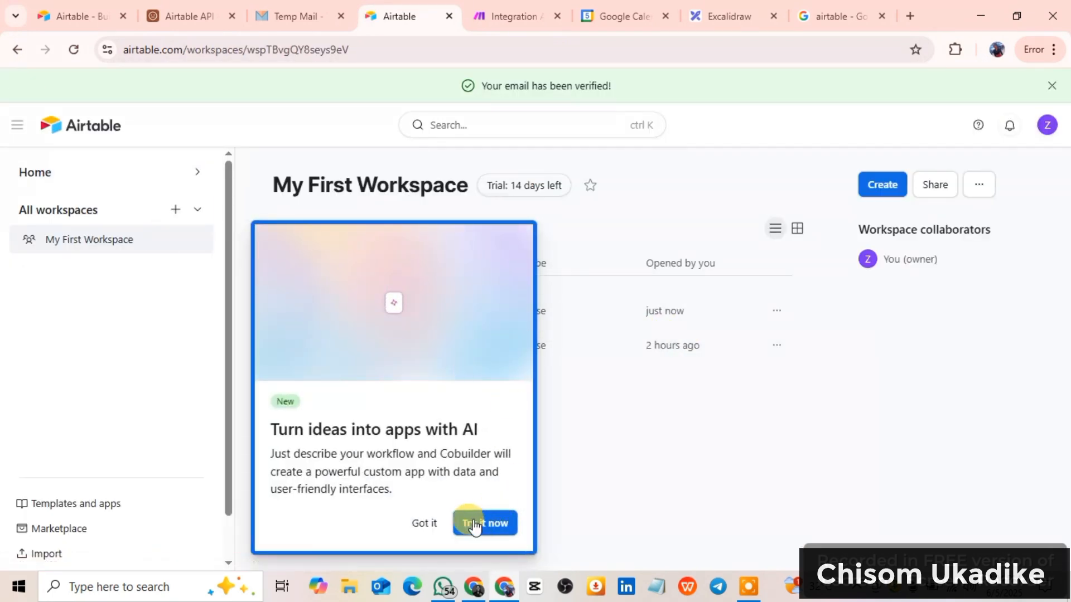
pyautogui.click(425, 523)
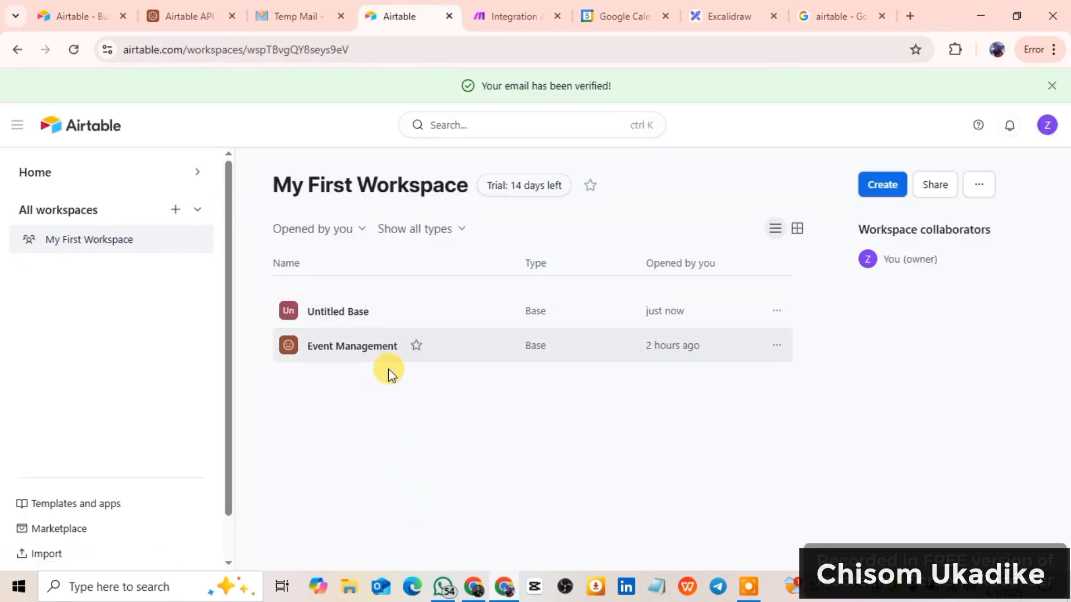
pyautogui.click(472, 351)
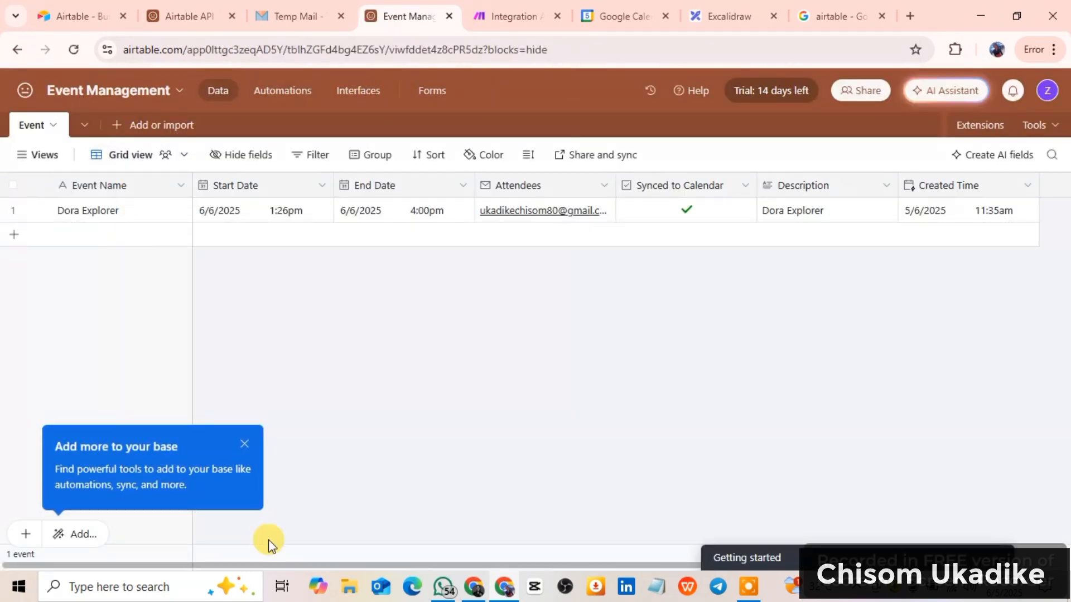
pyautogui.click(243, 440)
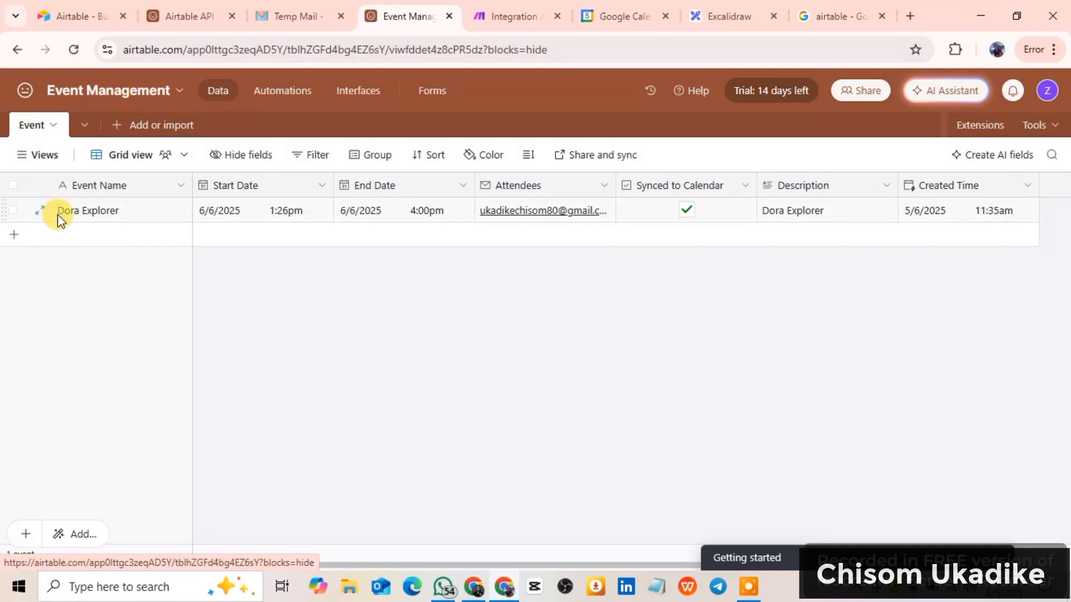
pyautogui.click(21, 165)
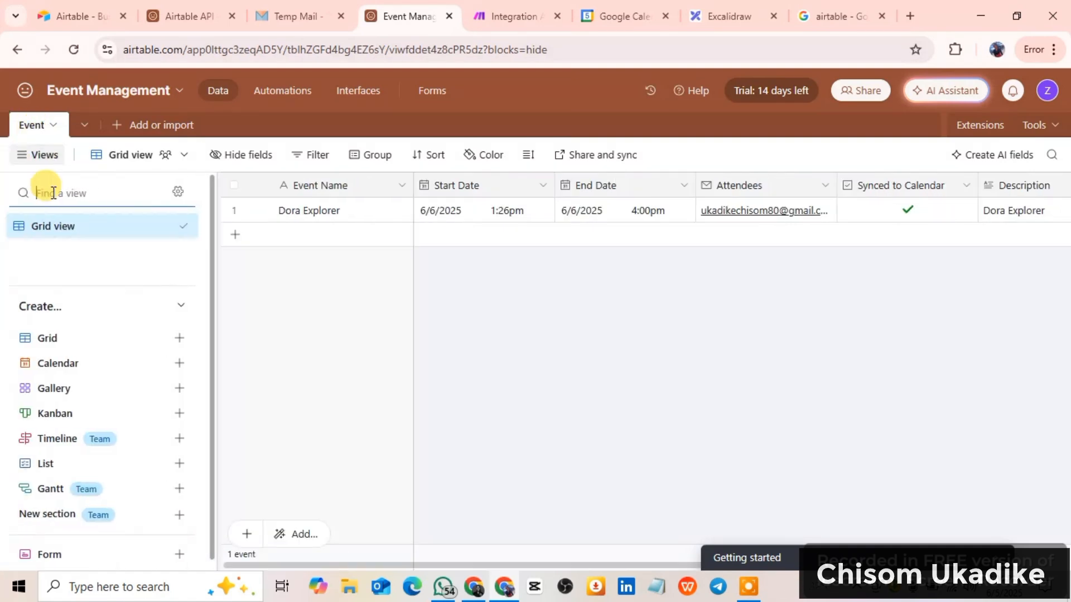
pyautogui.click(17, 159)
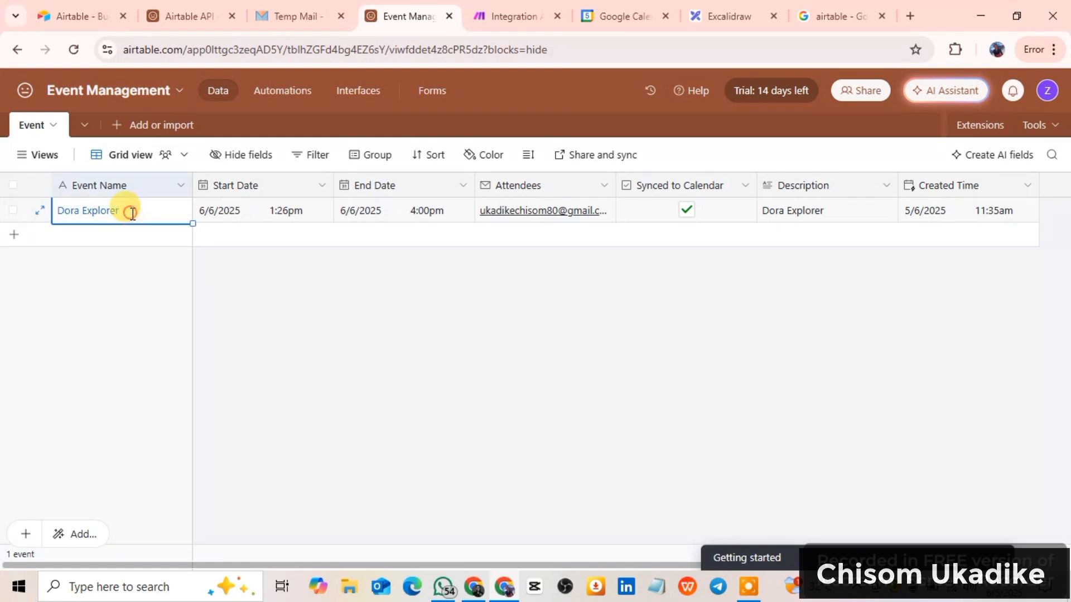
pyautogui.click(132, 213)
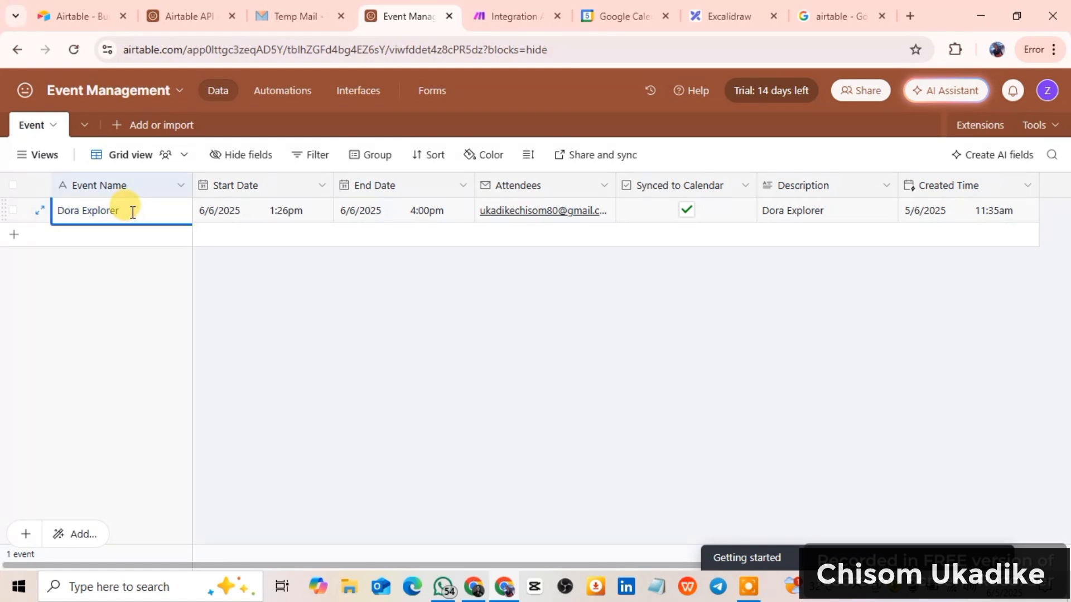
# Step: Add an event record named Making Plans with the start date 7/6/2025 at 9:00am
pyautogui.click(14, 234)
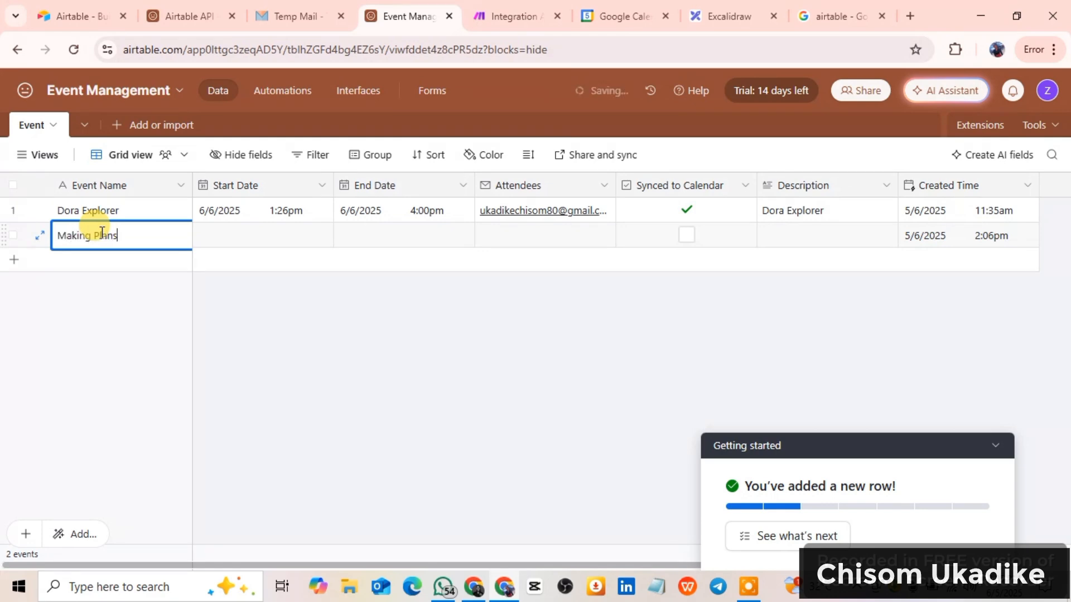
pyautogui.click(256, 239)
pyautogui.click(256, 238)
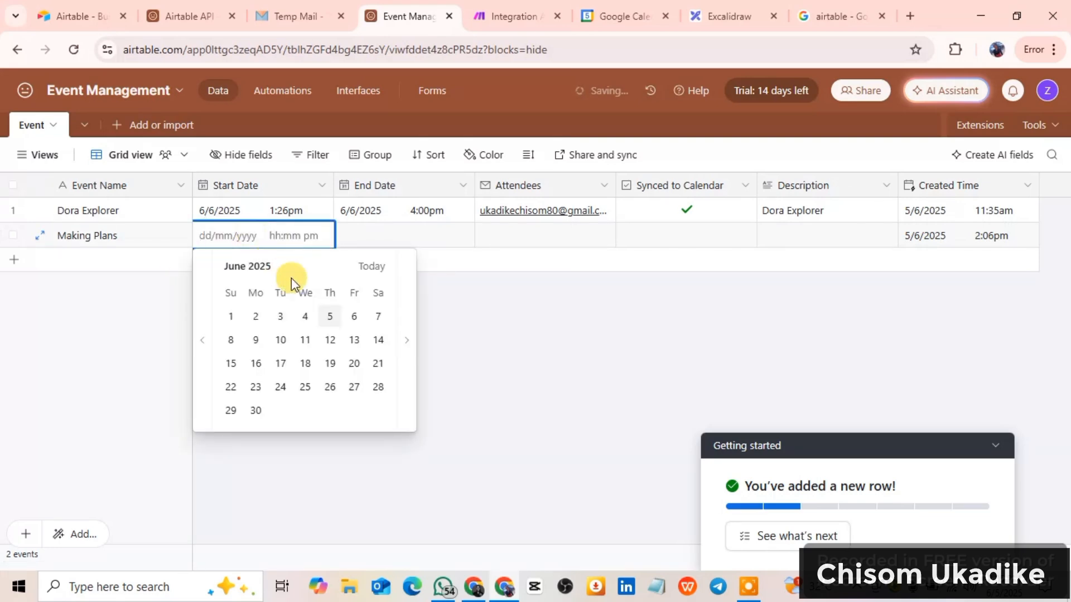
pyautogui.click(377, 319)
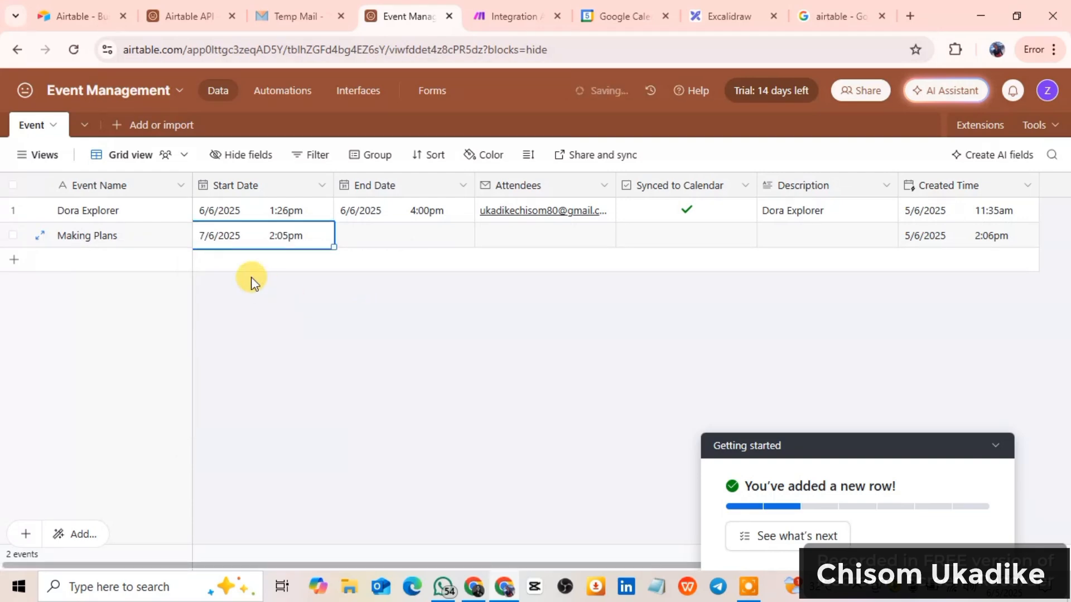
pyautogui.click(293, 234)
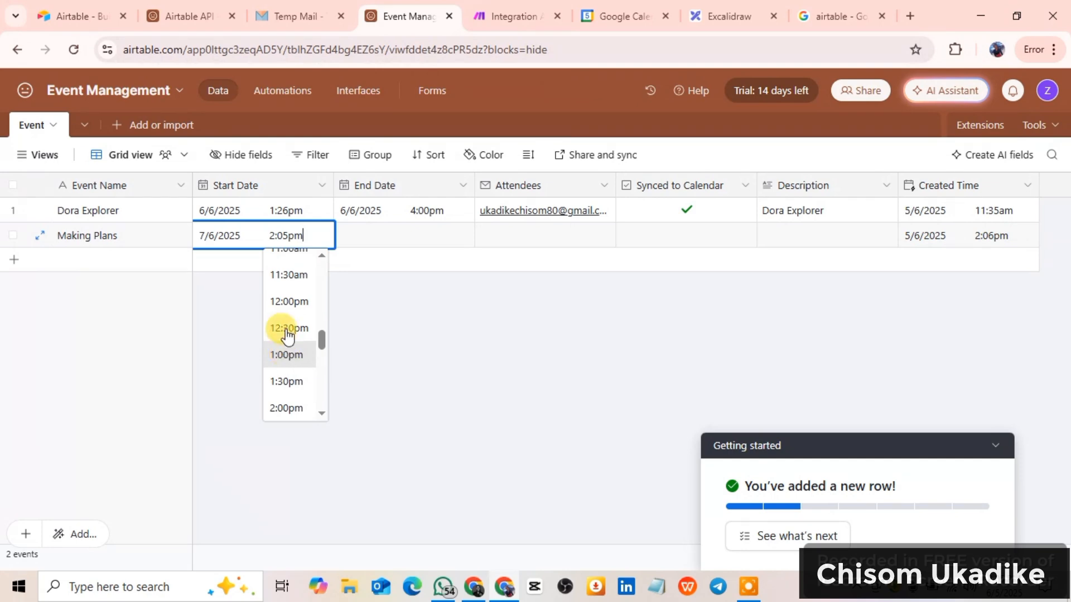
pyautogui.scroll(3, 290, 352)
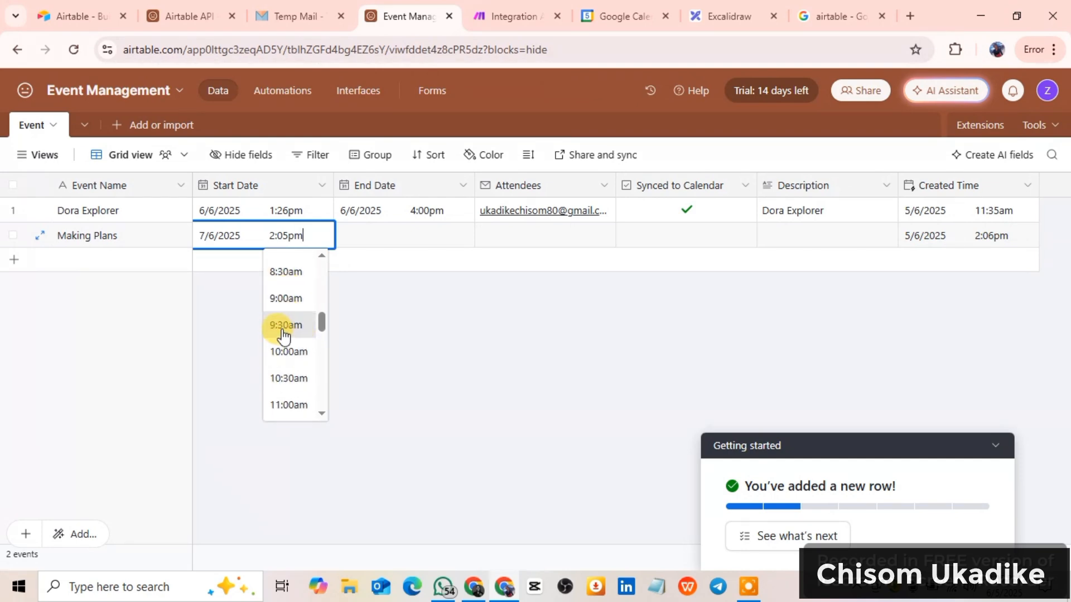
pyautogui.click(286, 299)
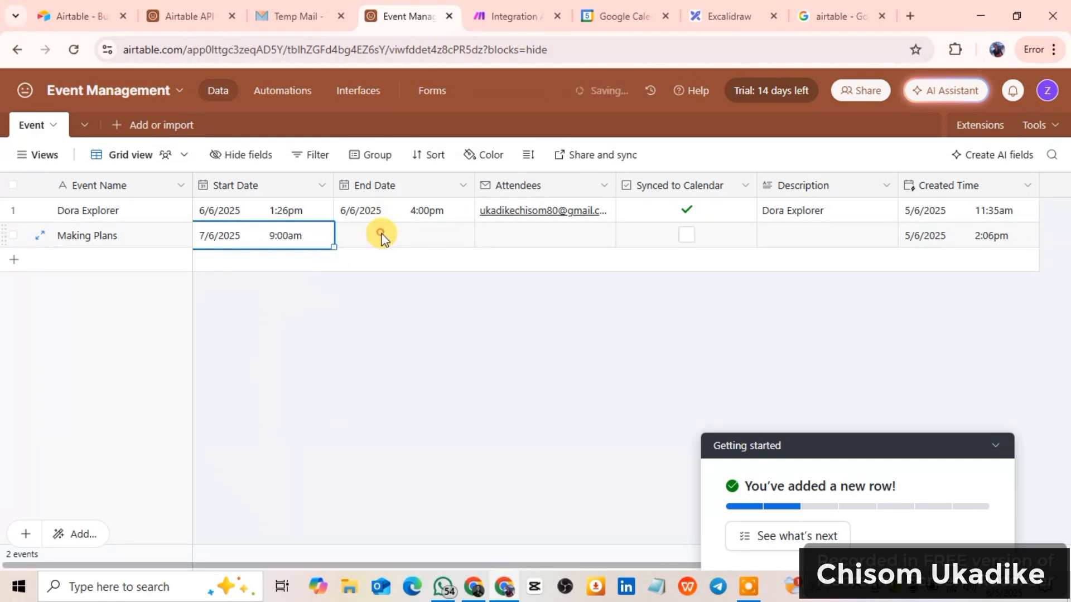
# Step: Set the end date of the Making Plans event to 7/6/2025 at 11:30am
pyautogui.click(381, 236)
pyautogui.click(379, 234)
pyautogui.click(520, 319)
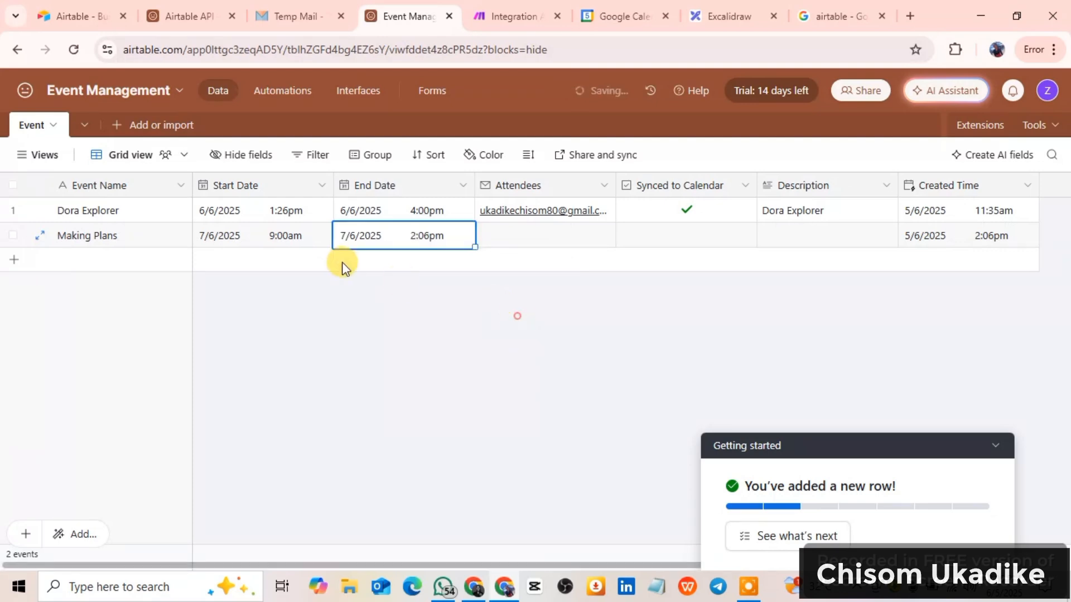
pyautogui.click(424, 235)
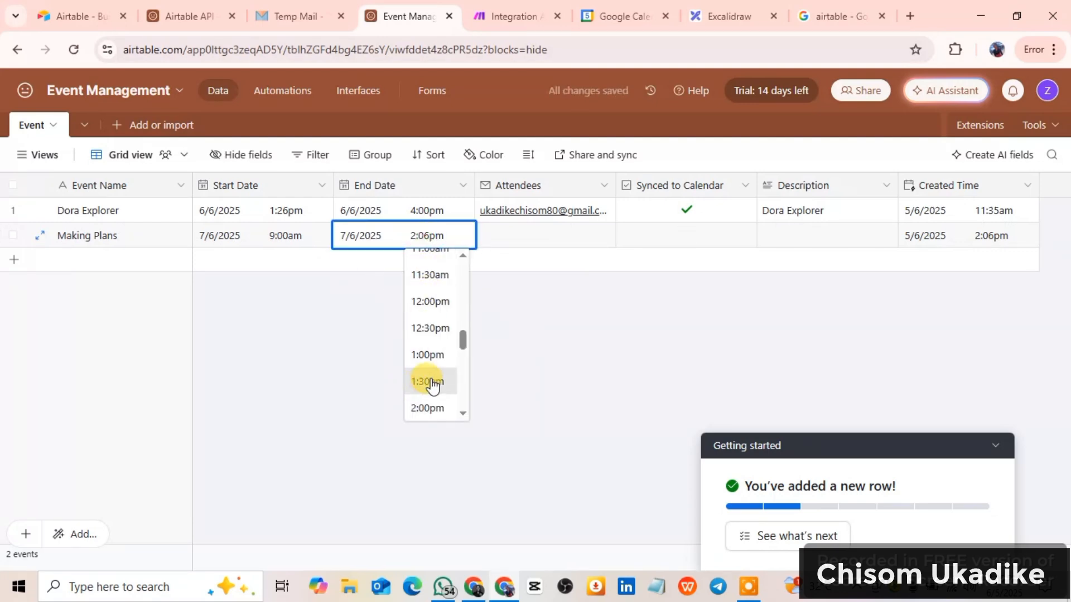
pyautogui.scroll(-1, 429, 357)
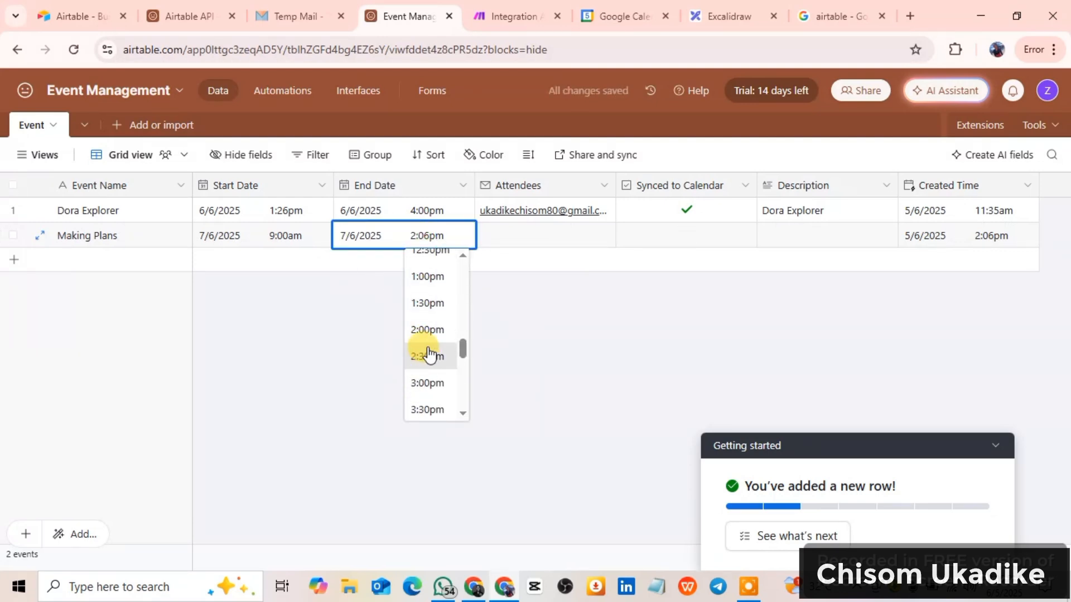
pyautogui.scroll(2, 428, 352)
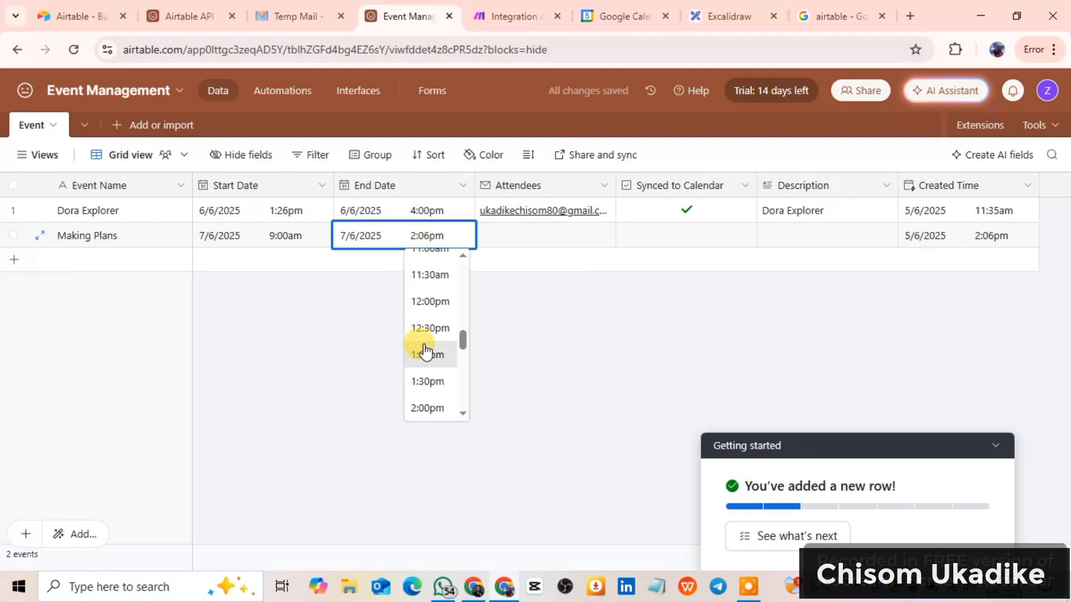
pyautogui.click(437, 277)
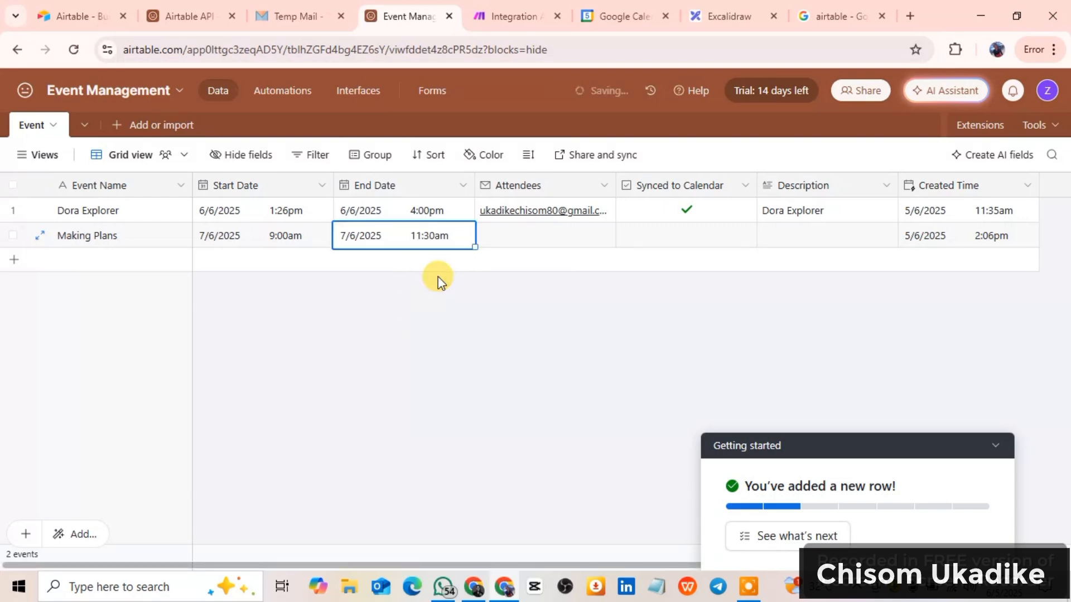
# Step: Fill the Making Plans attendee with the e-mail from the Dora Explorer record and mark Making Plans as synced to calendar
pyautogui.click(539, 232)
pyautogui.click(540, 232)
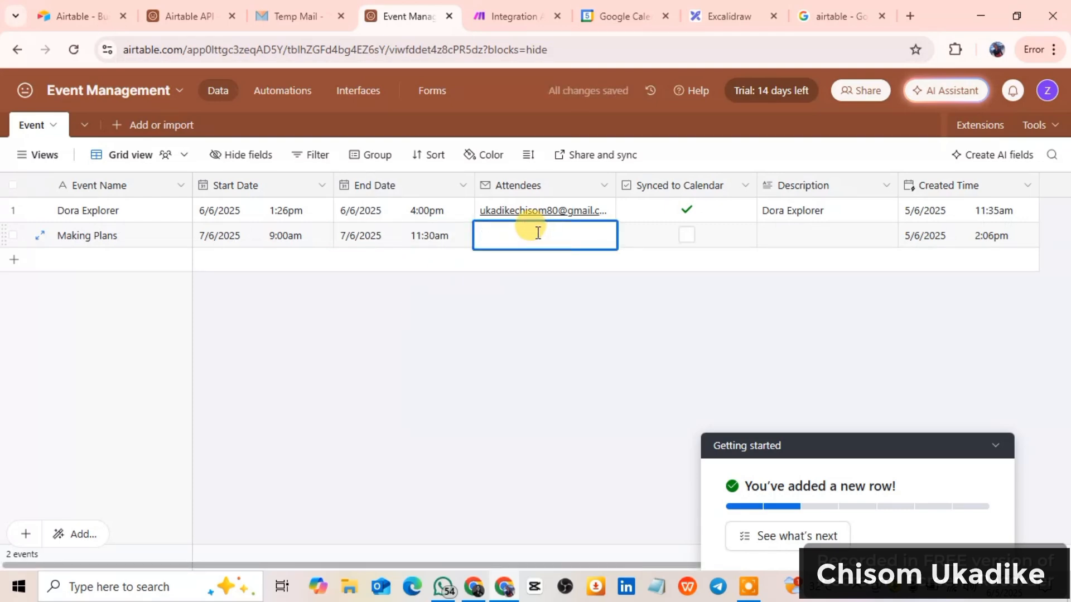
pyautogui.click(554, 283)
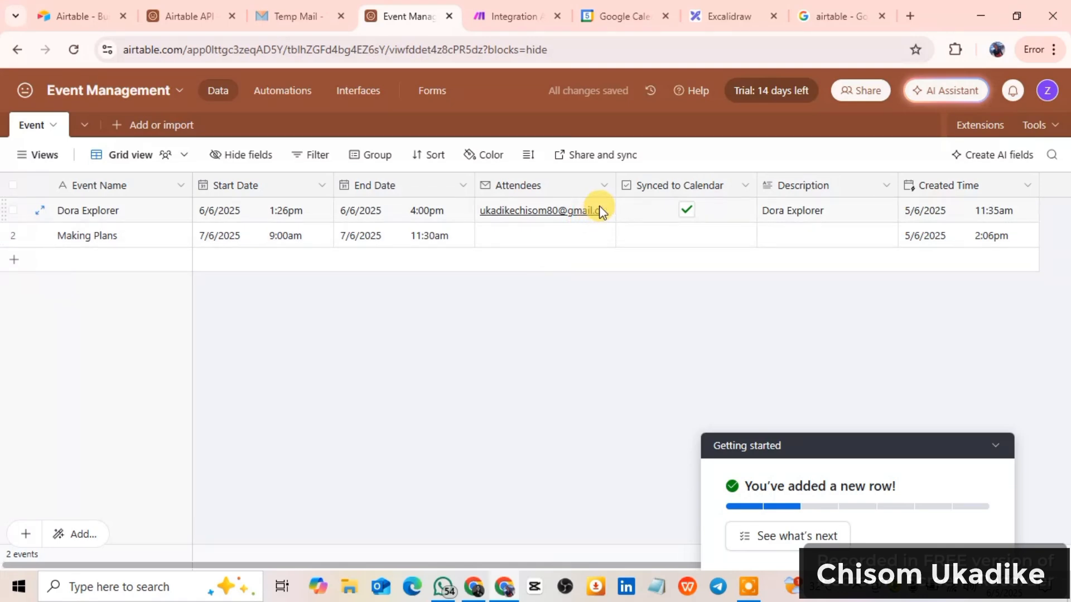
pyautogui.click(618, 194)
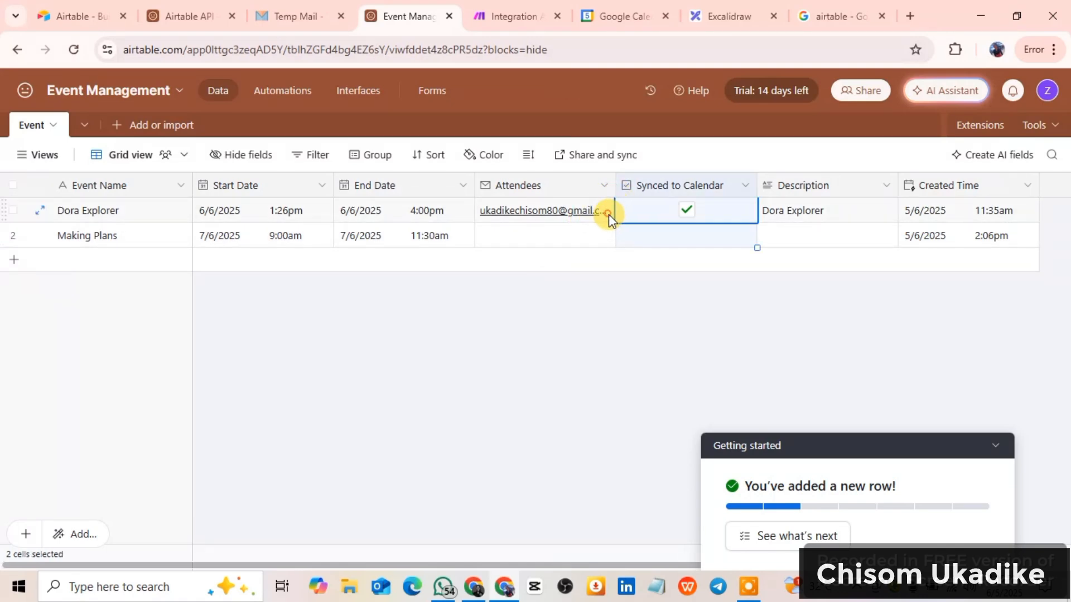
pyautogui.click(608, 214)
pyautogui.moveTo(615, 223); pyautogui.dragTo(634, 251)
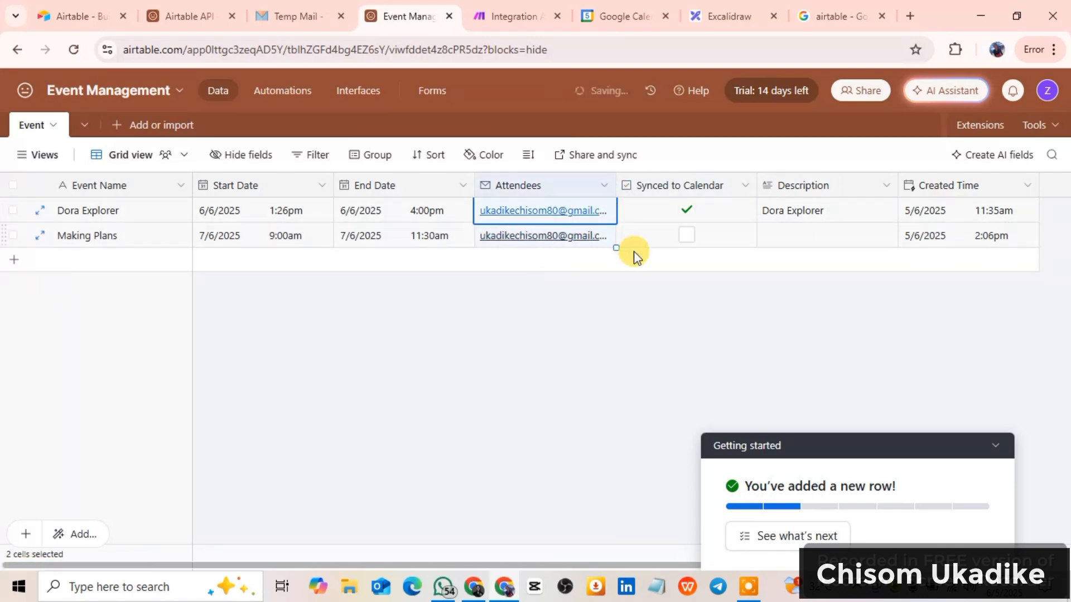
pyautogui.click(688, 234)
# Step: Copy the event name Making Plans into the Description field of the same record
pyautogui.click(810, 240)
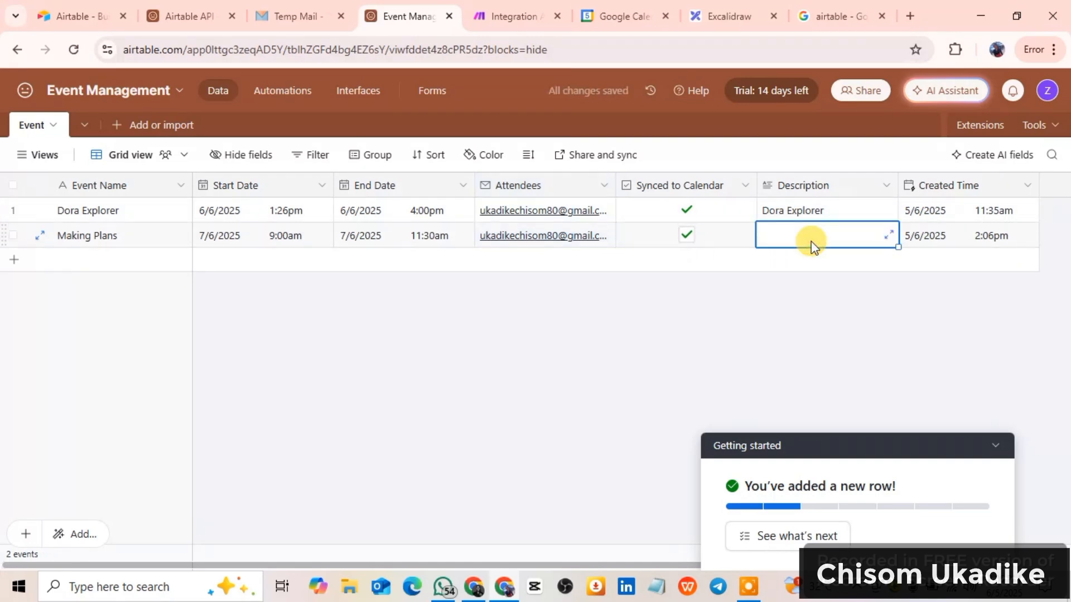
pyautogui.click(89, 234)
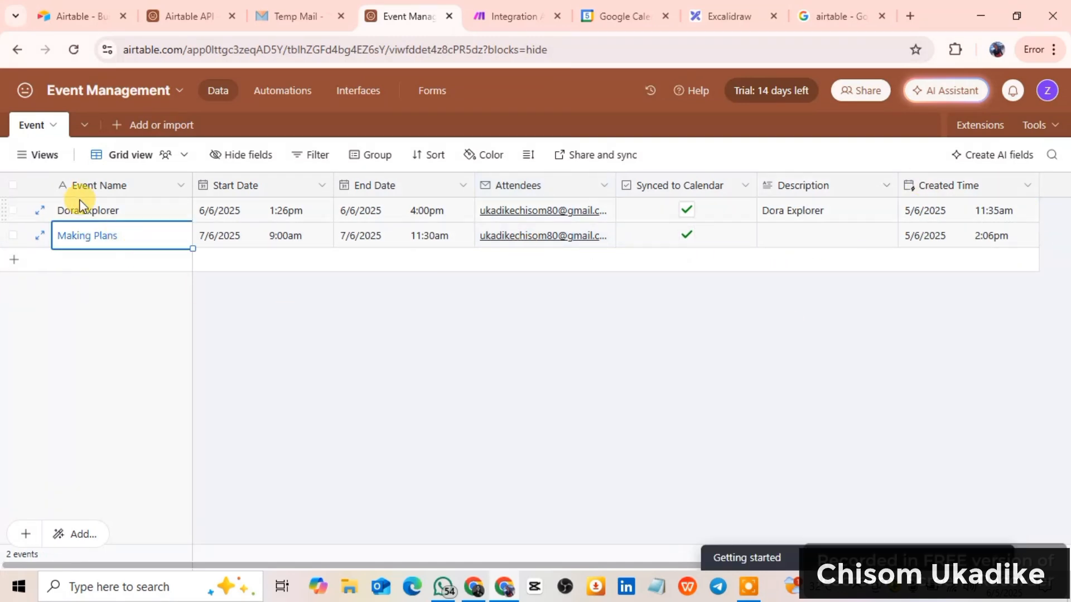
pyautogui.click(124, 234)
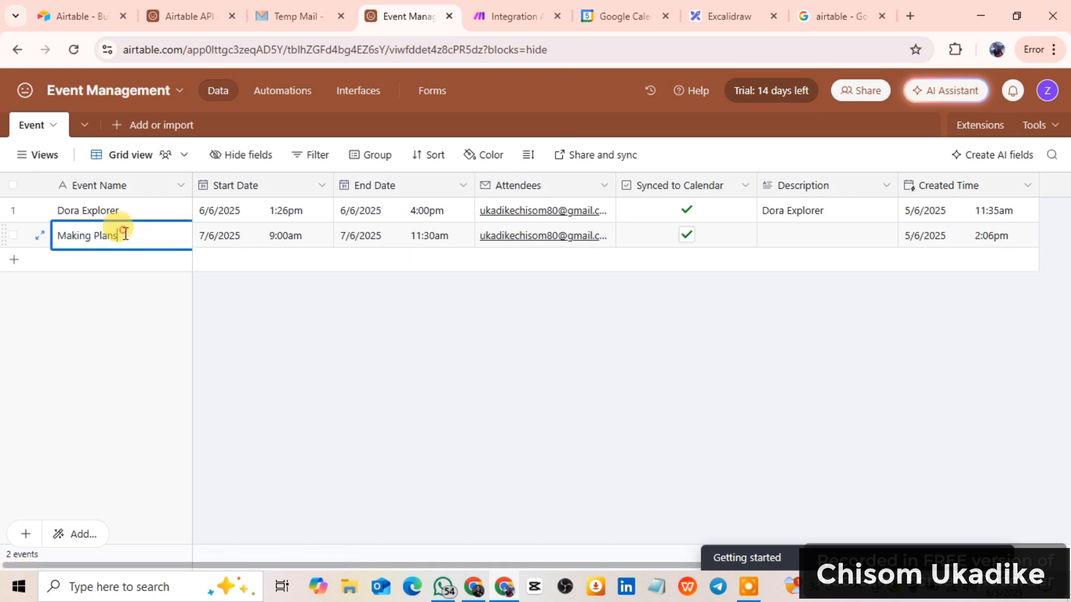
pyautogui.moveTo(123, 234); pyautogui.dragTo(41, 232)
pyautogui.rightClick(84, 229)
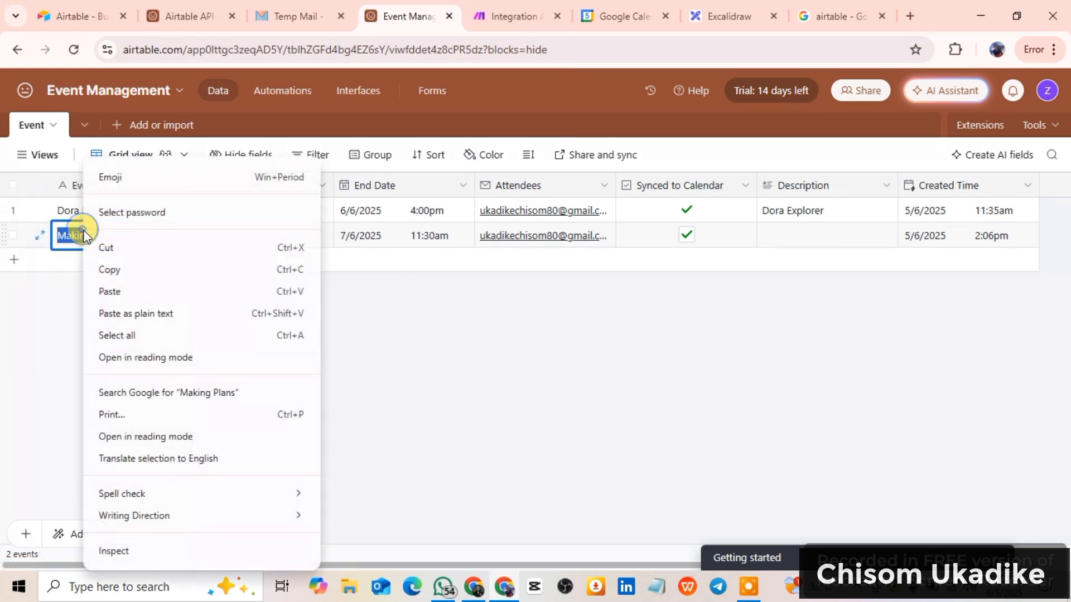
pyautogui.click(108, 267)
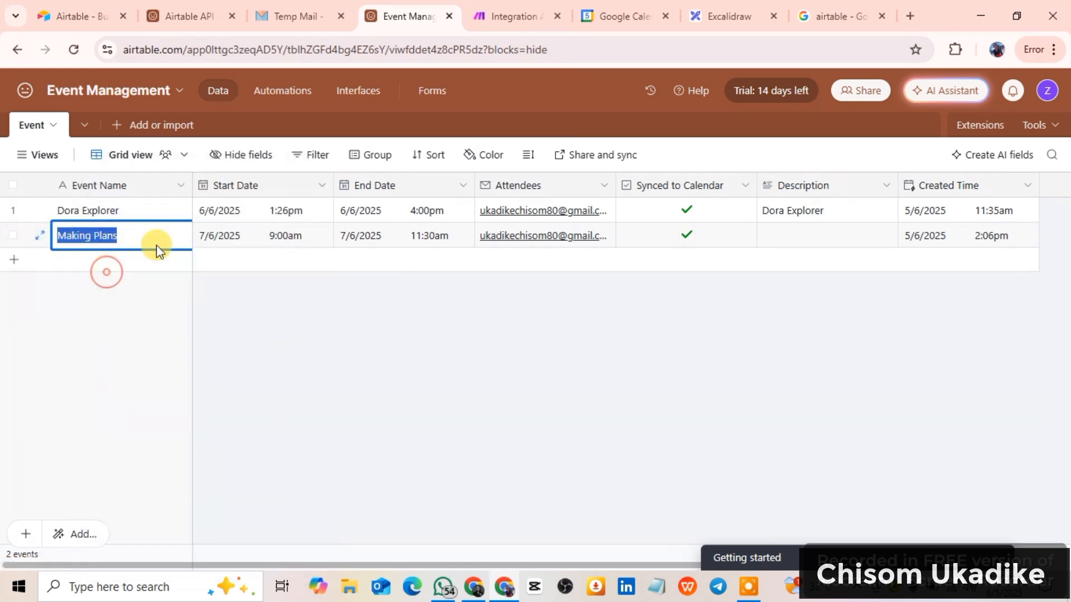
pyautogui.doubleClick(813, 235)
pyautogui.rightClick(810, 225)
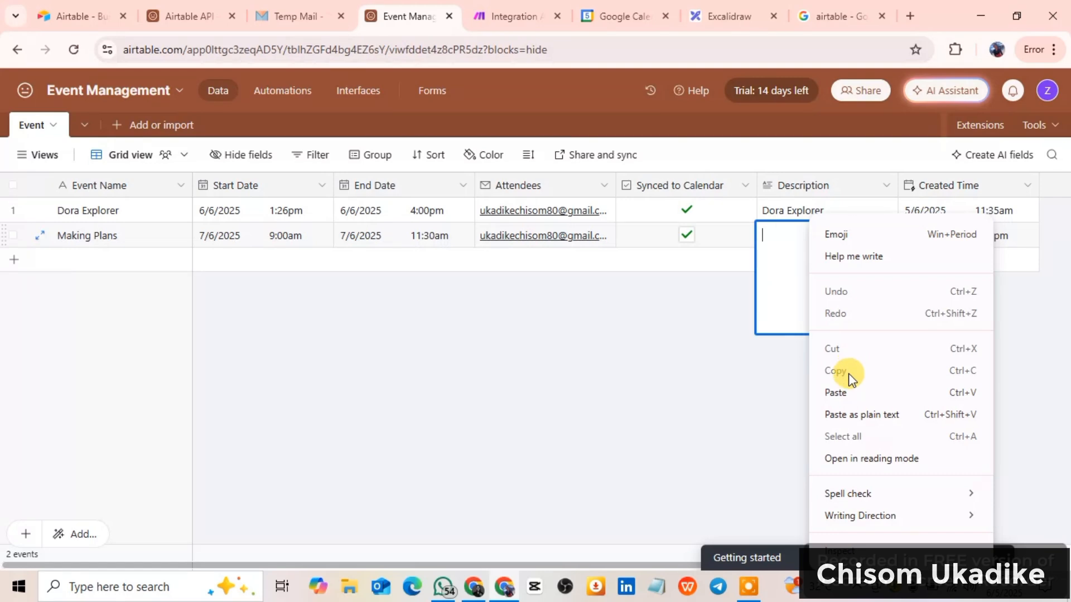
pyautogui.click(839, 392)
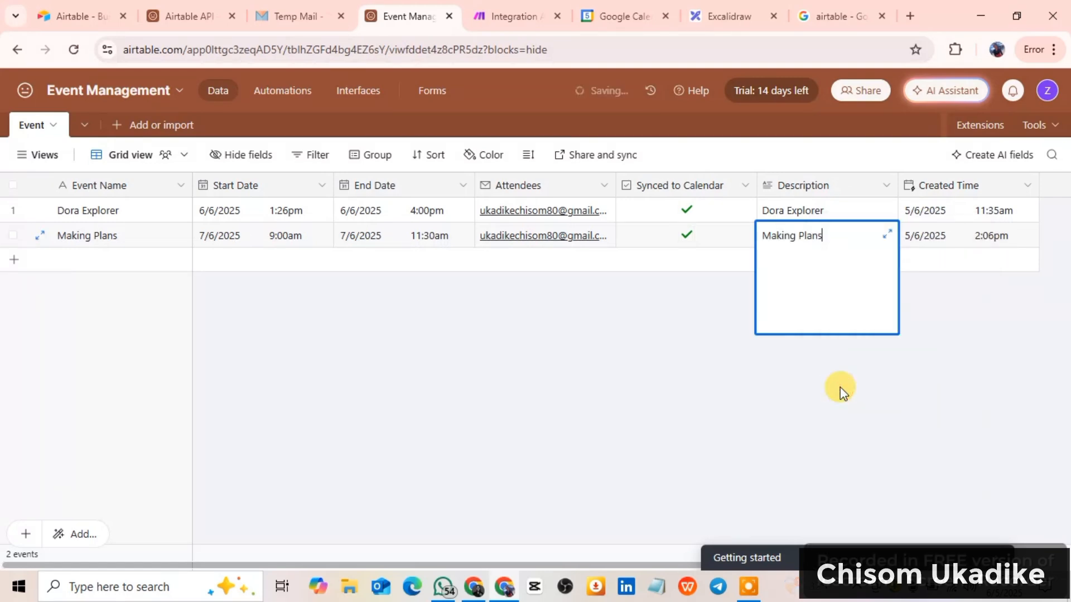
pyautogui.click(1062, 344)
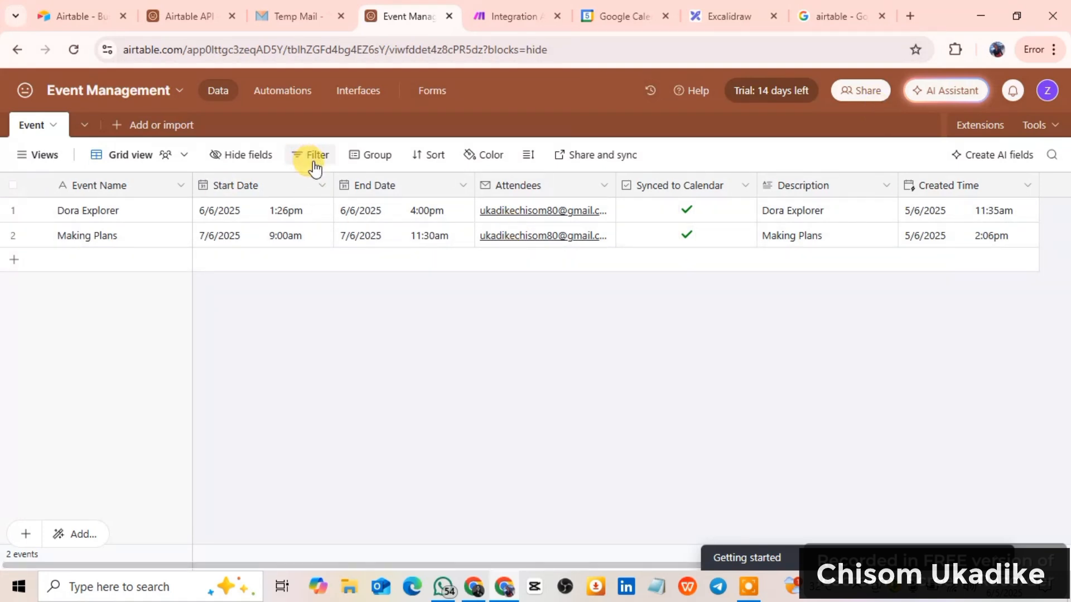
# Step: Switch to Make.com and leave the open Integration Airtable scenario, saving its changes
pyautogui.click(501, 14)
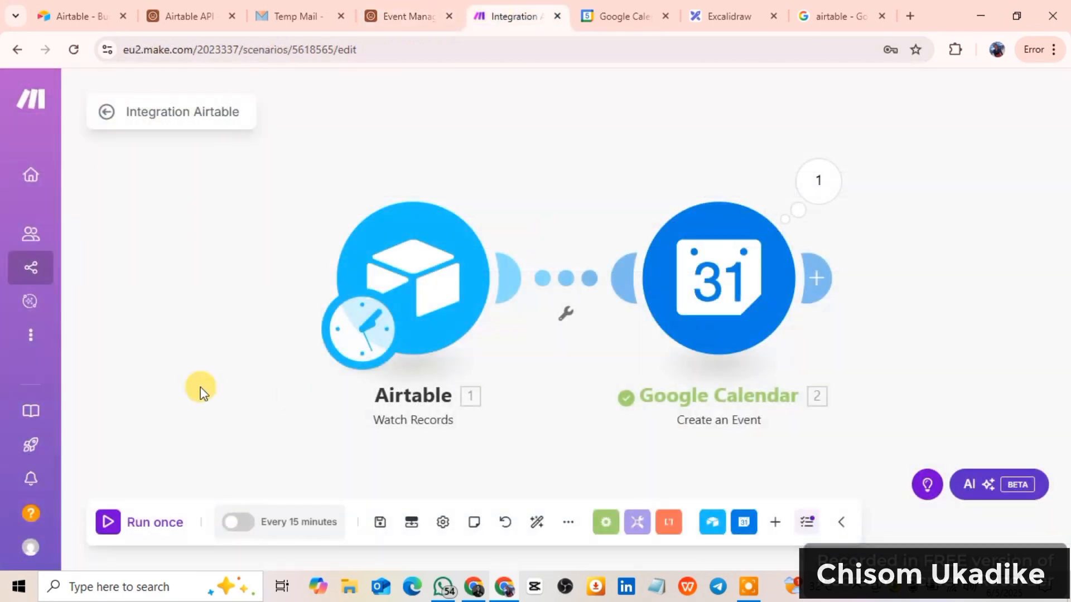
pyautogui.moveTo(42, 182)
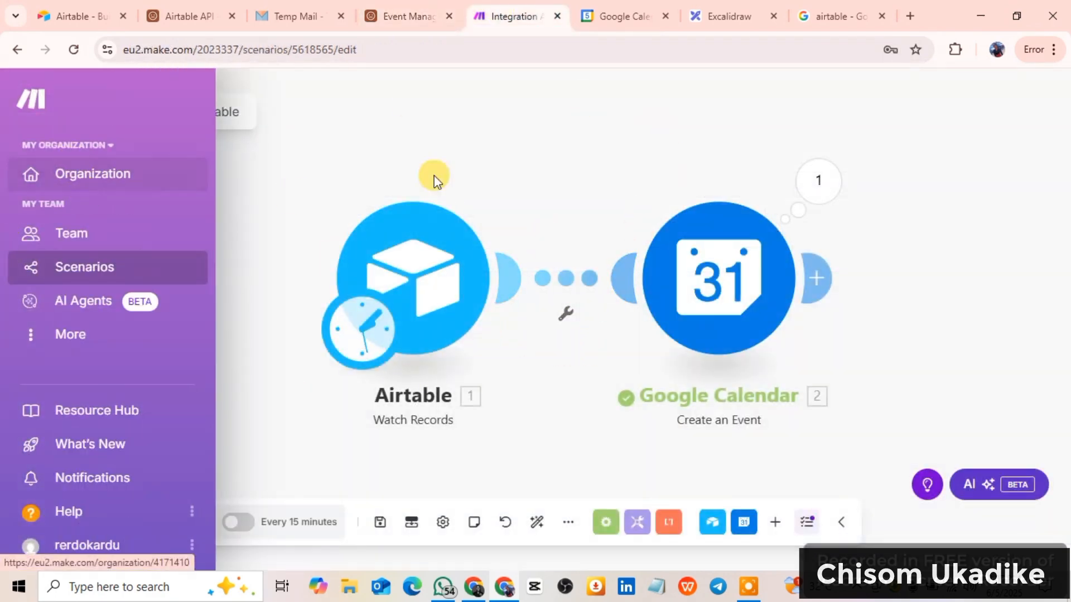
pyautogui.moveTo(17, 98)
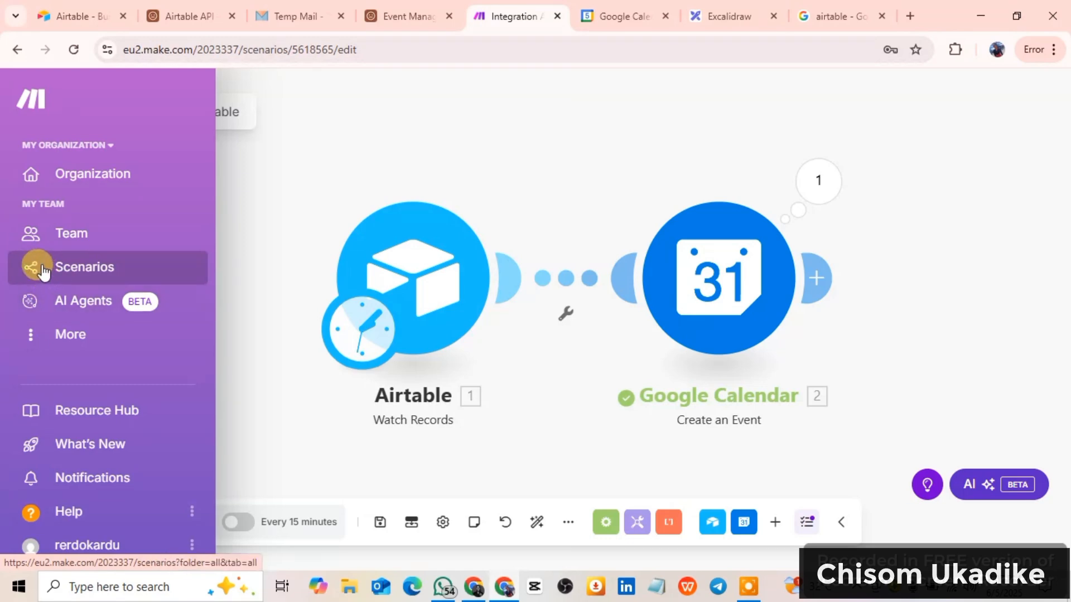
pyautogui.click(37, 93)
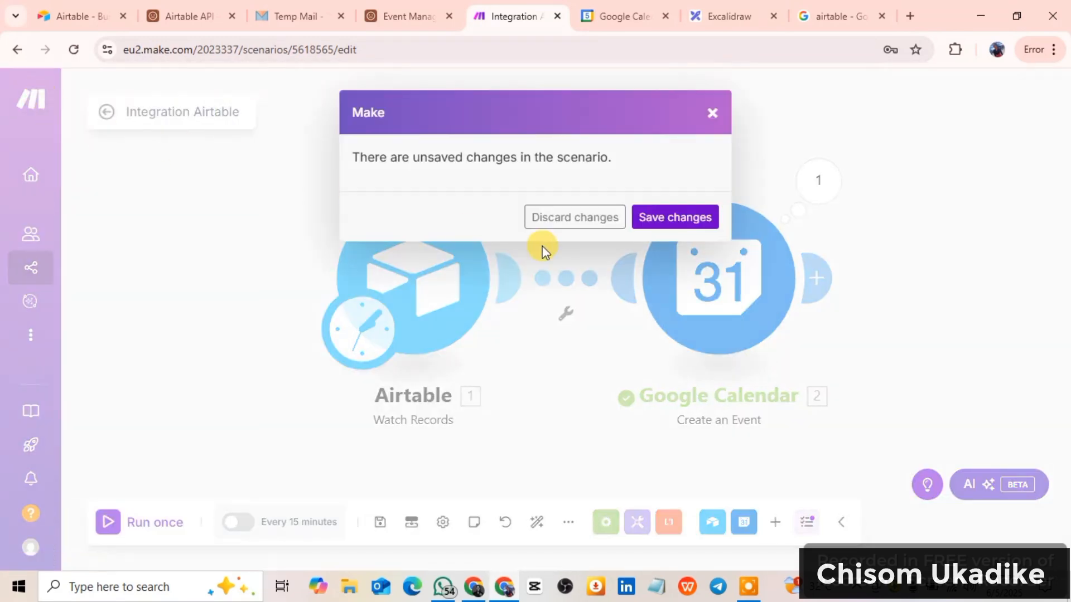
pyautogui.click(676, 228)
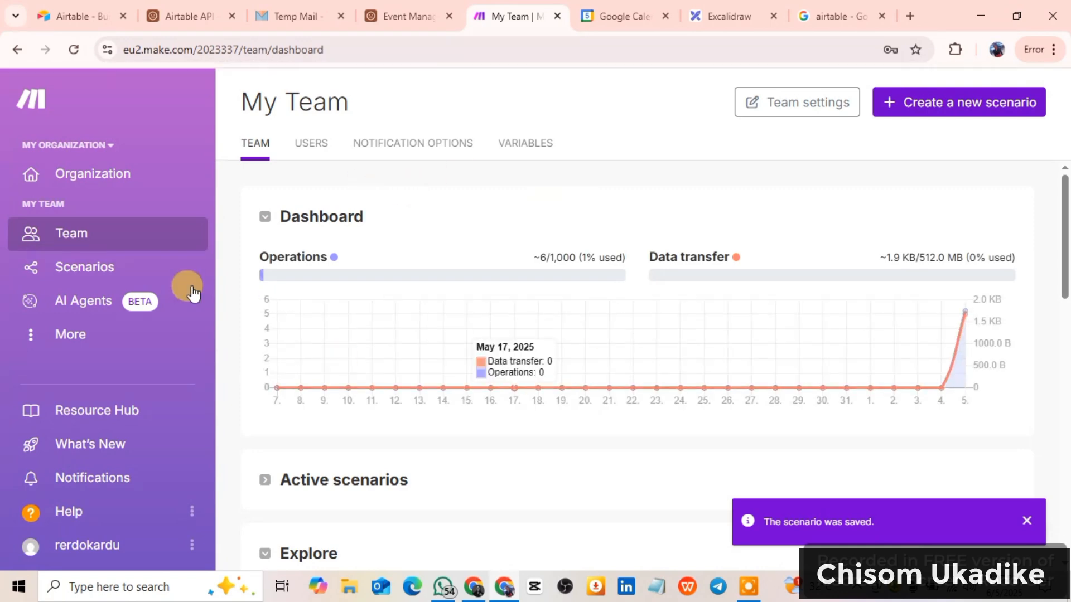
# Step: Create a new scenario that starts with the Airtable Watch Records module
pyautogui.click(91, 272)
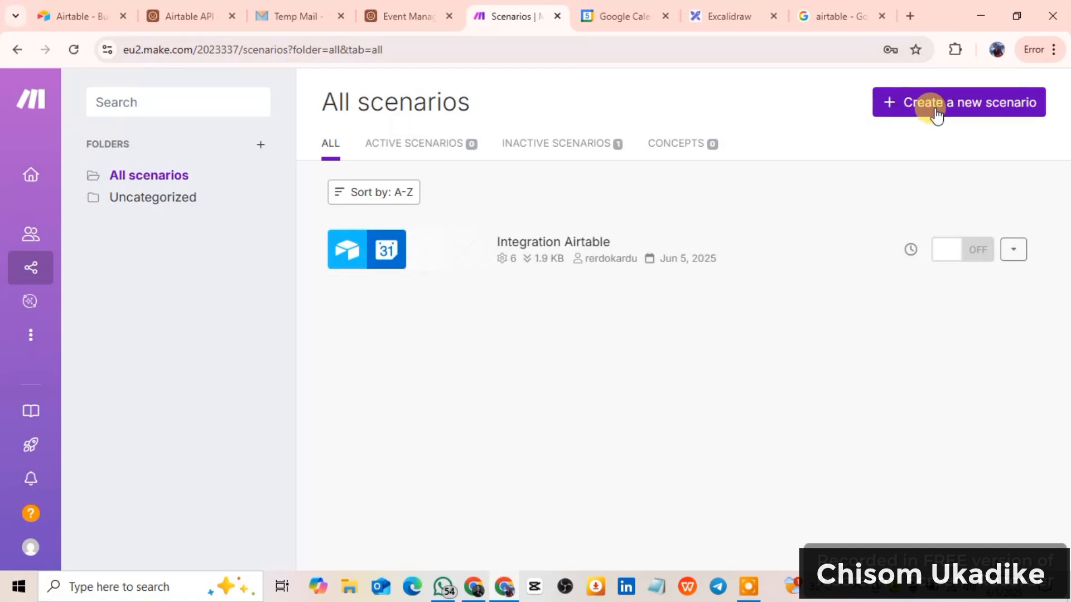
pyautogui.click(936, 113)
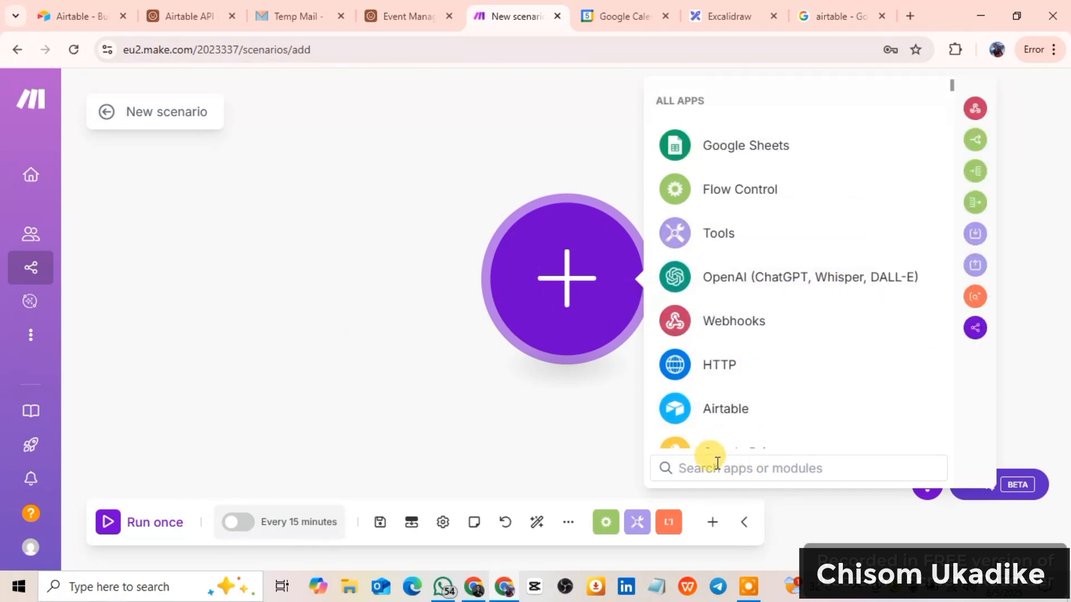
pyautogui.click(731, 423)
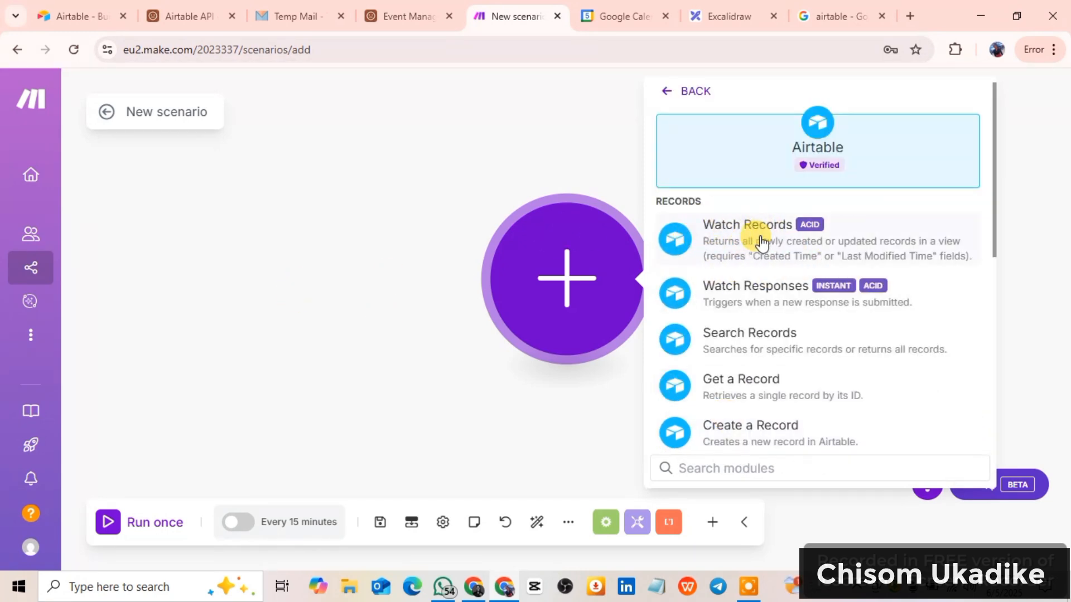
pyautogui.click(729, 226)
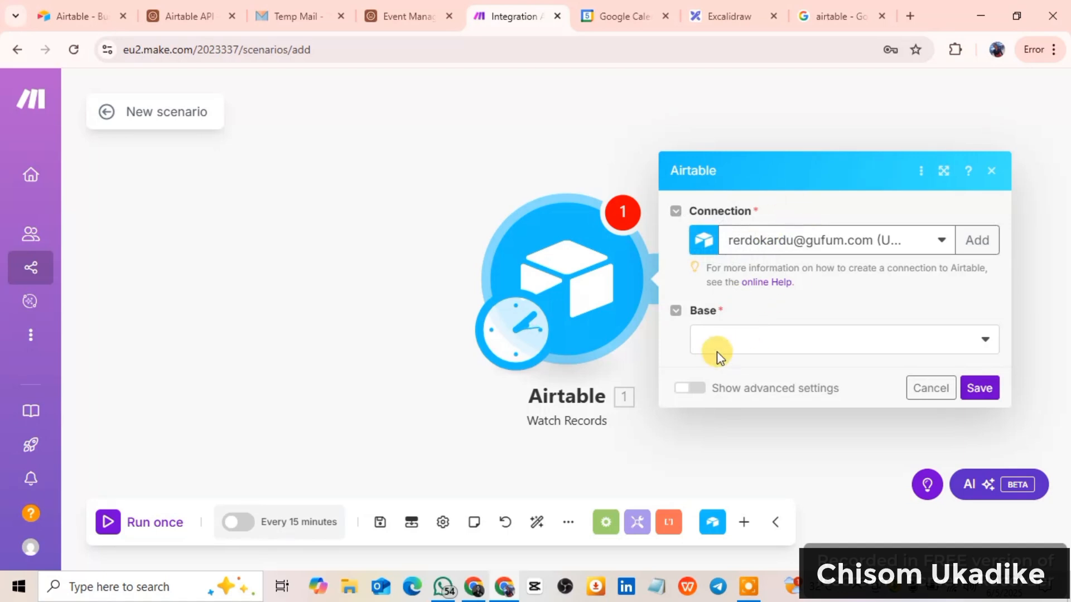
pyautogui.click(841, 245)
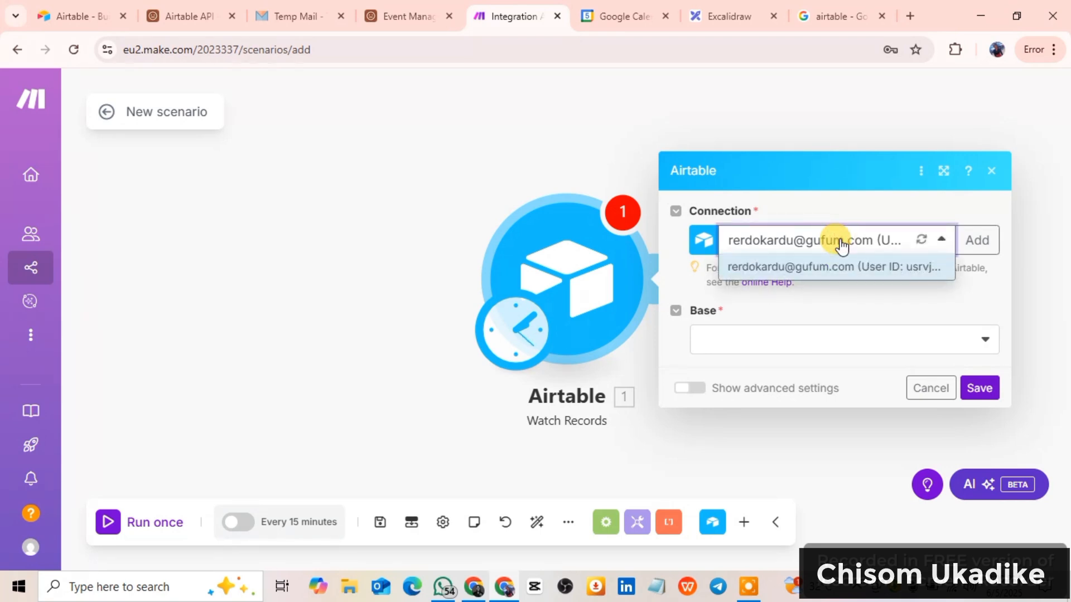
pyautogui.click(840, 245)
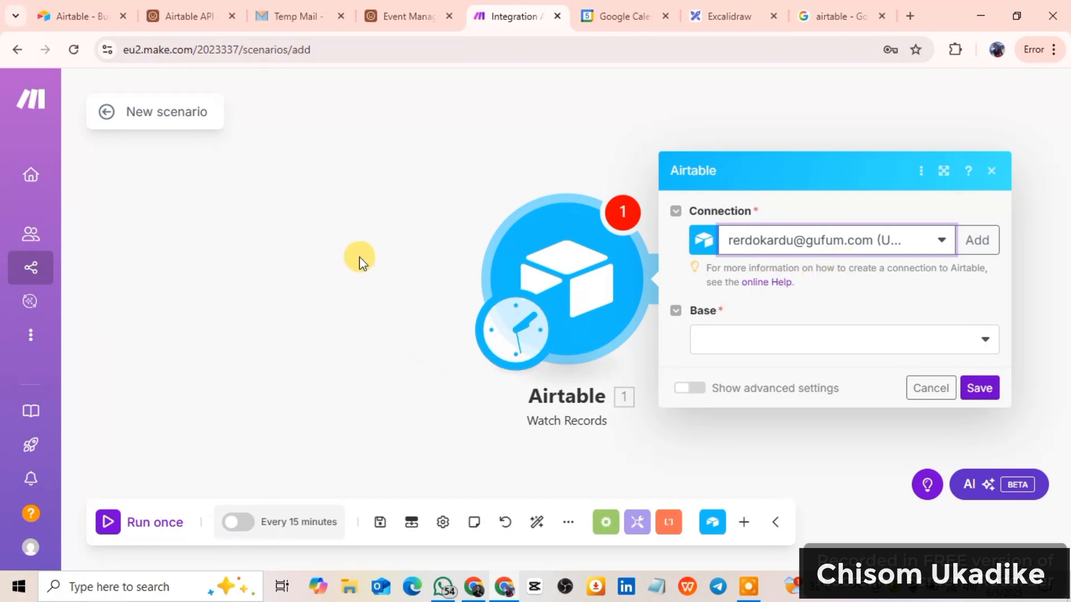
pyautogui.click(972, 241)
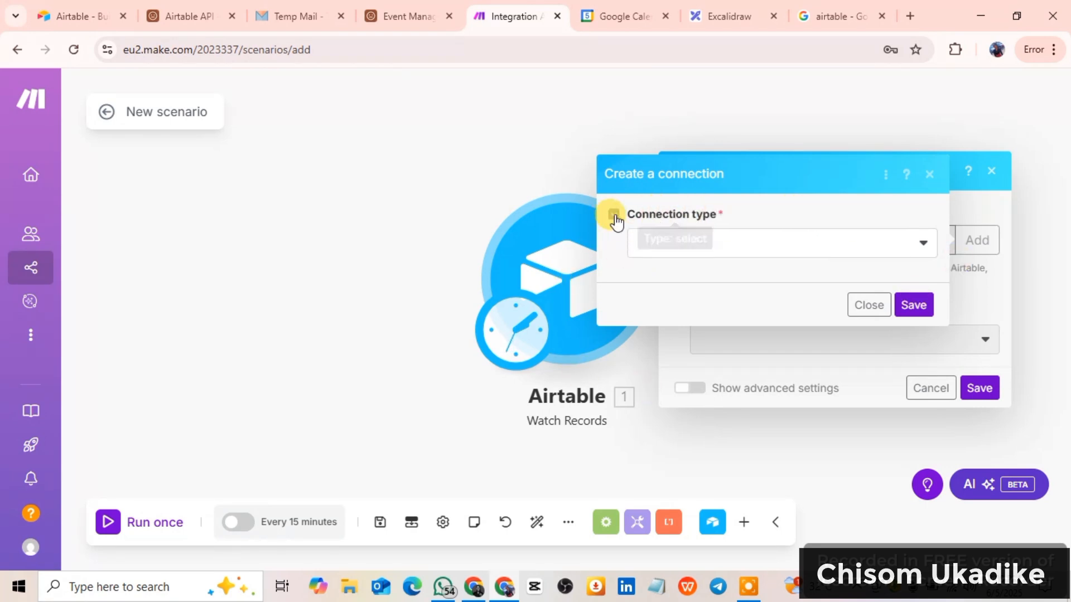
pyautogui.click(733, 244)
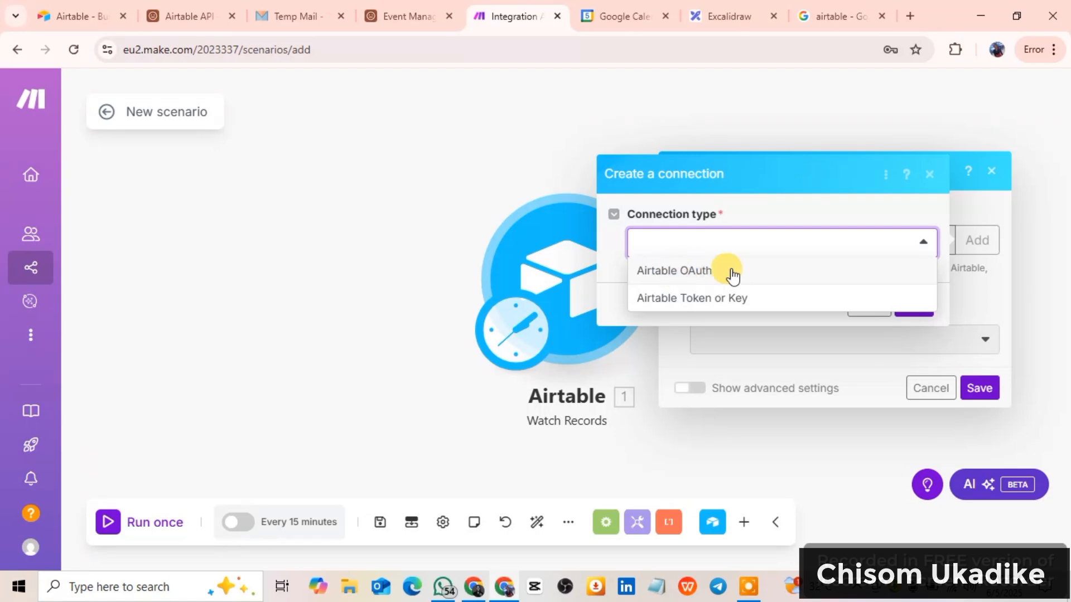
pyautogui.click(705, 272)
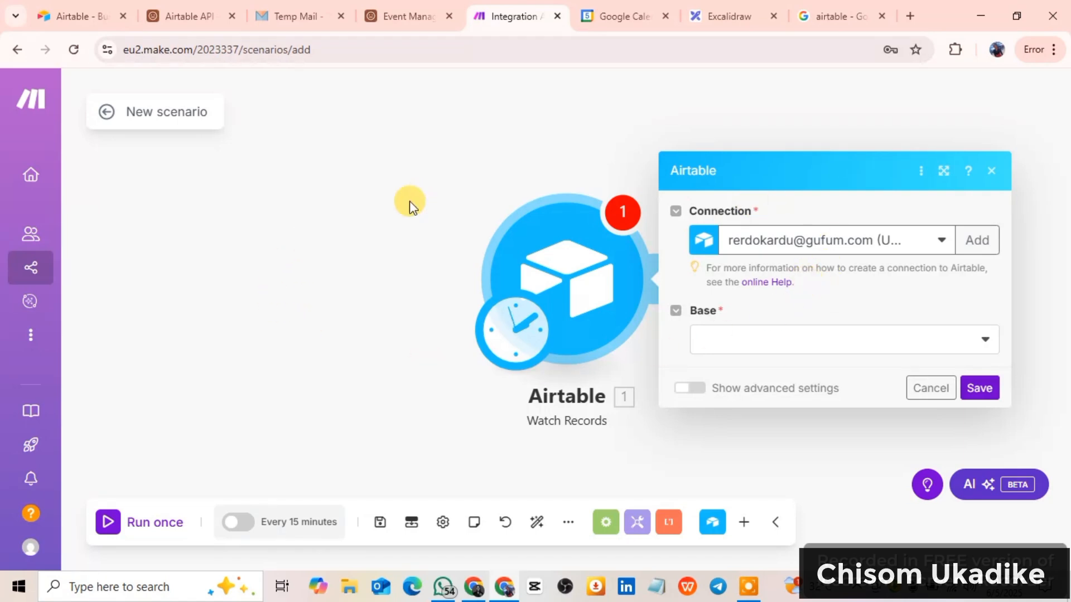
# Step: Add an Airtable OAuth connection for the module, keeping the name My Airtable OAuth connection
pyautogui.click(977, 240)
pyautogui.click(926, 244)
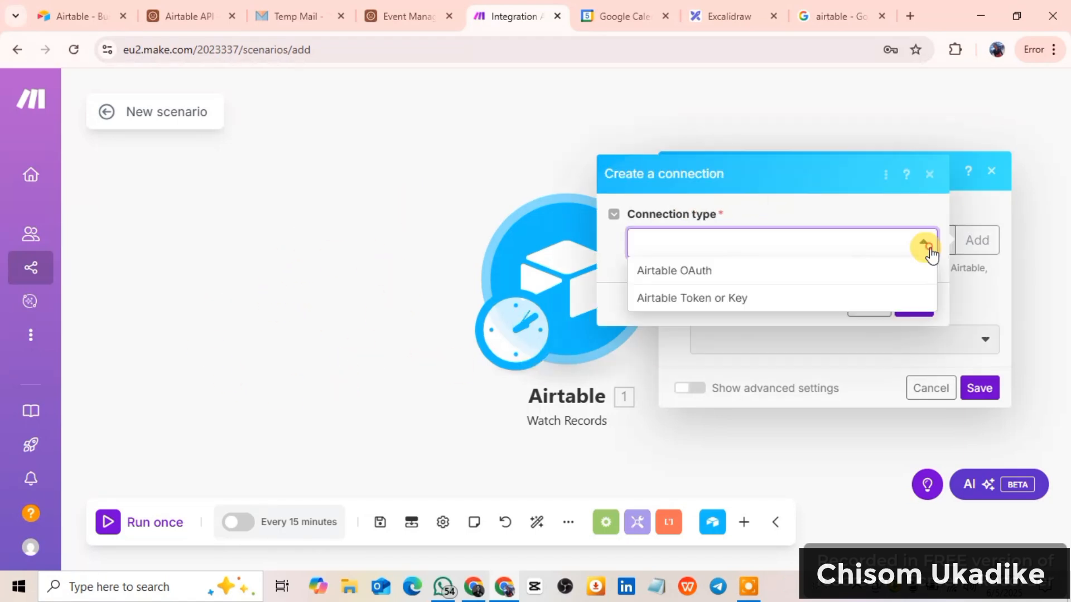
pyautogui.click(758, 276)
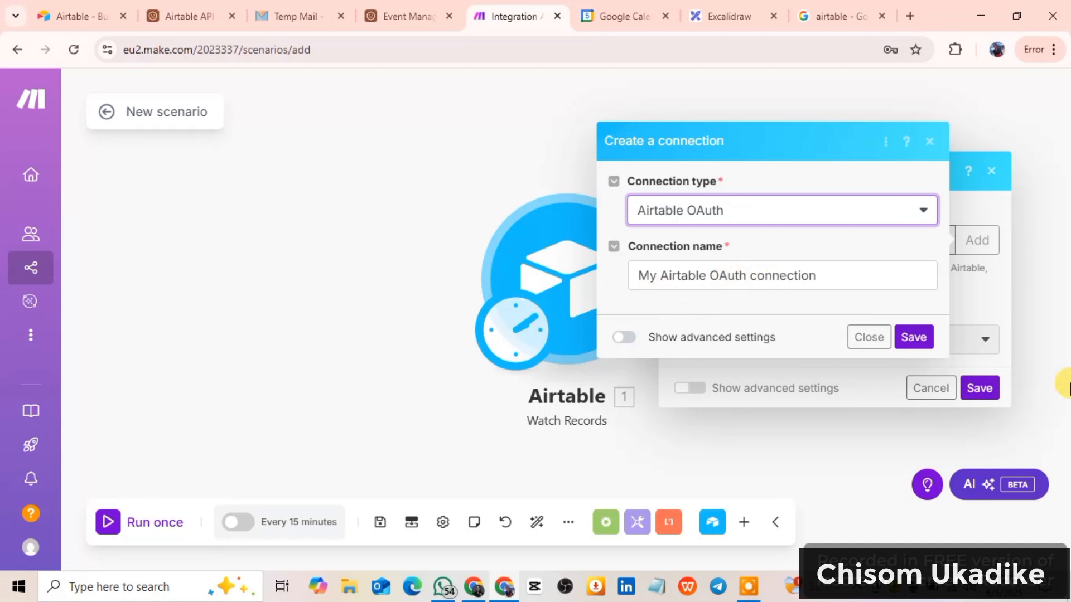
pyautogui.click(915, 337)
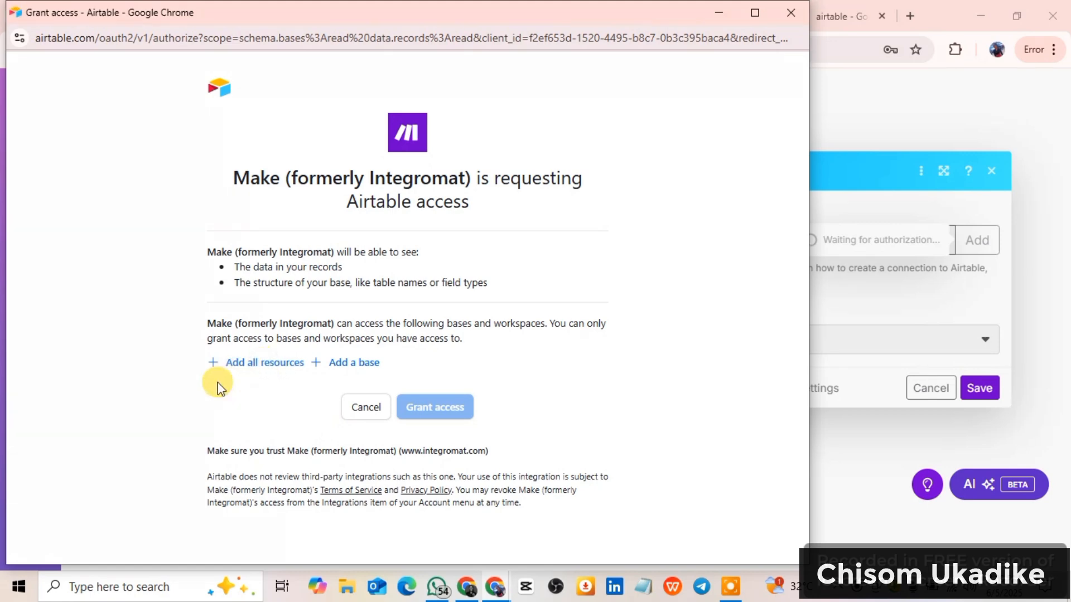
# Step: Grant Make access to all current and future Airtable resources and to the Event Management base
pyautogui.click(249, 364)
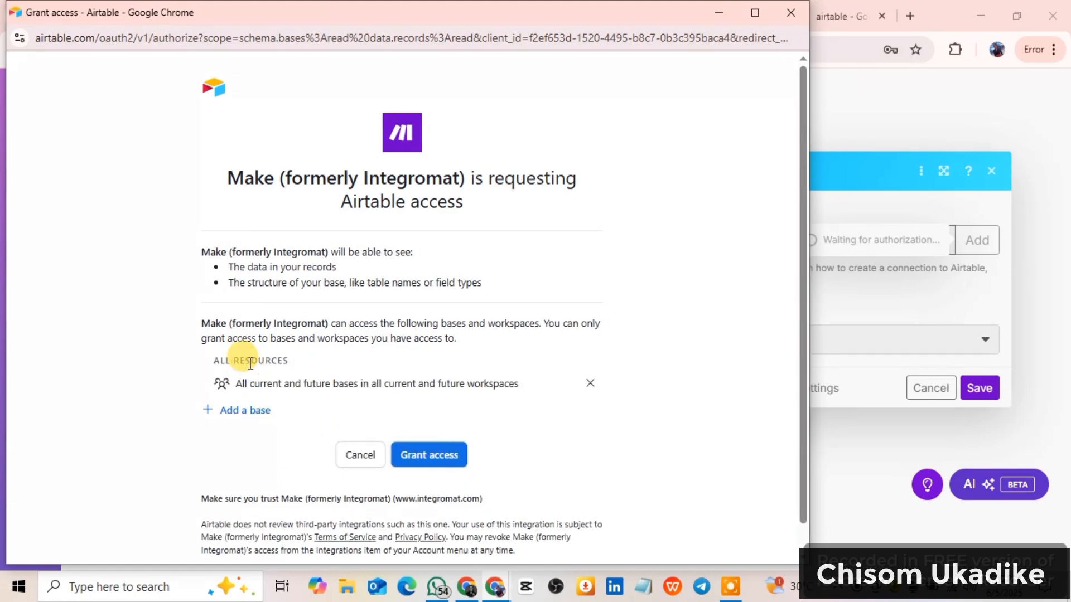
pyautogui.click(239, 411)
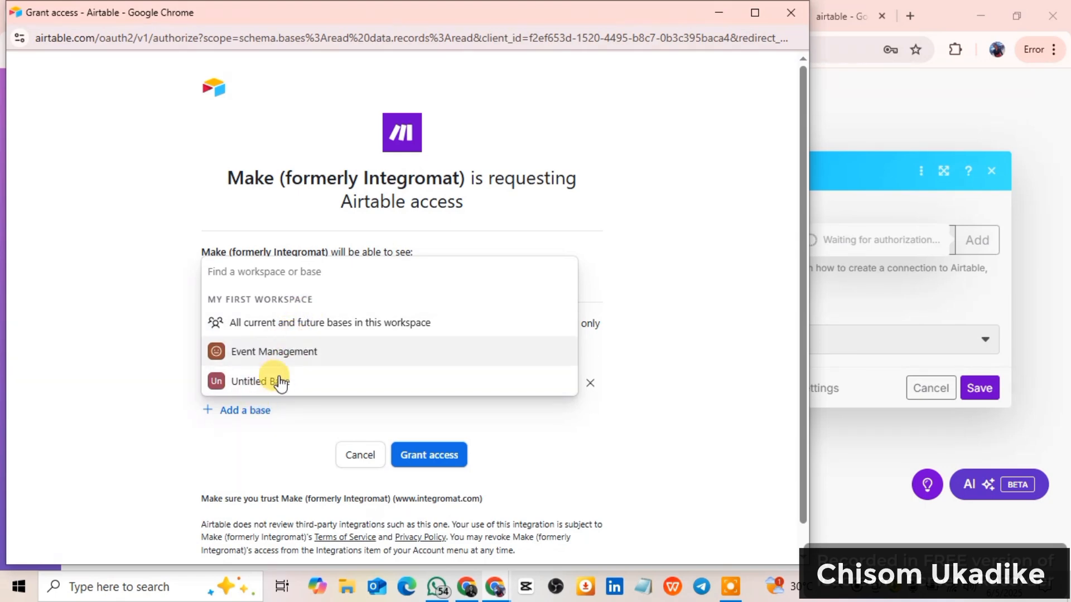
pyautogui.click(272, 355)
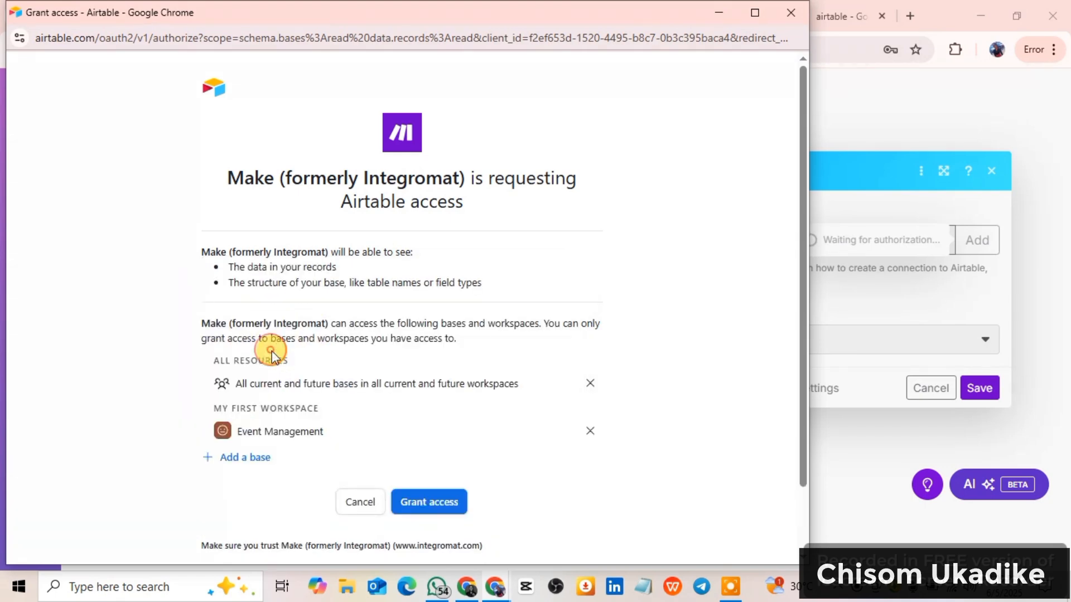
pyautogui.click(429, 504)
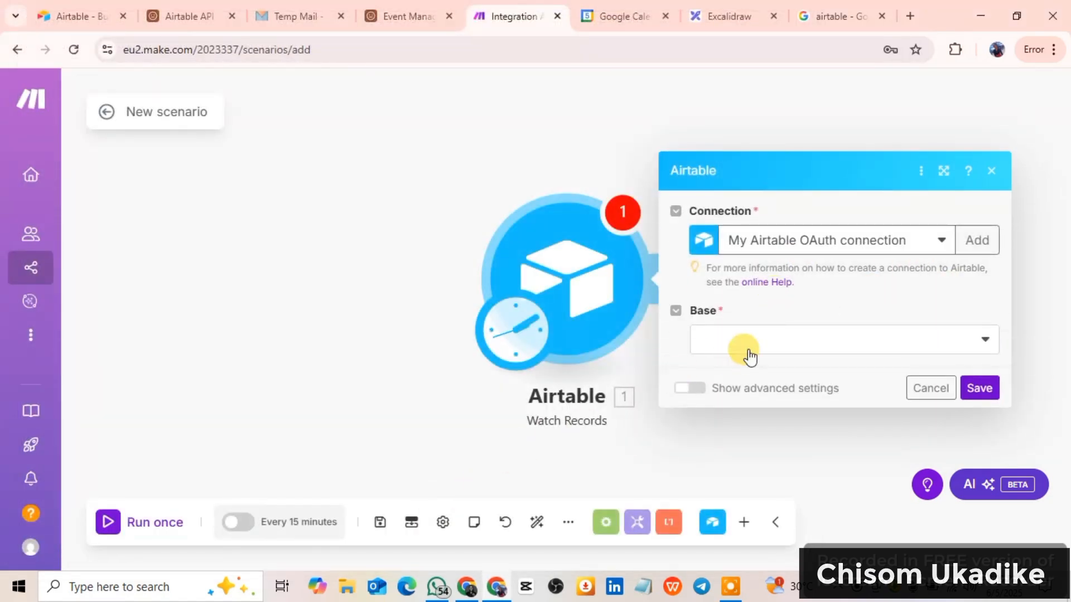
# Step: Set the base watched by the Airtable module to Event Management
pyautogui.click(767, 348)
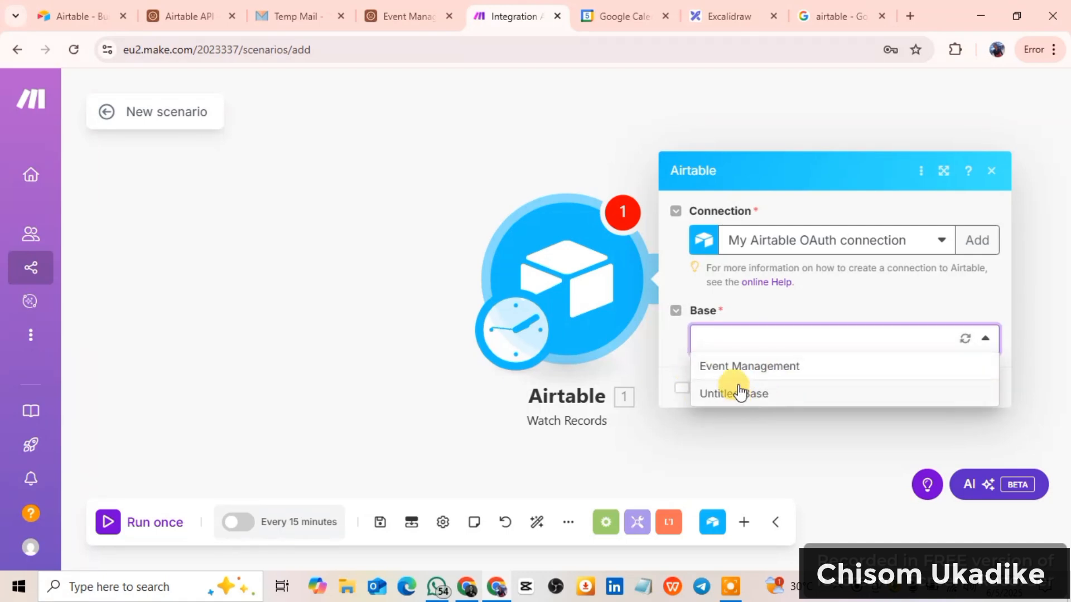
pyautogui.click(742, 369)
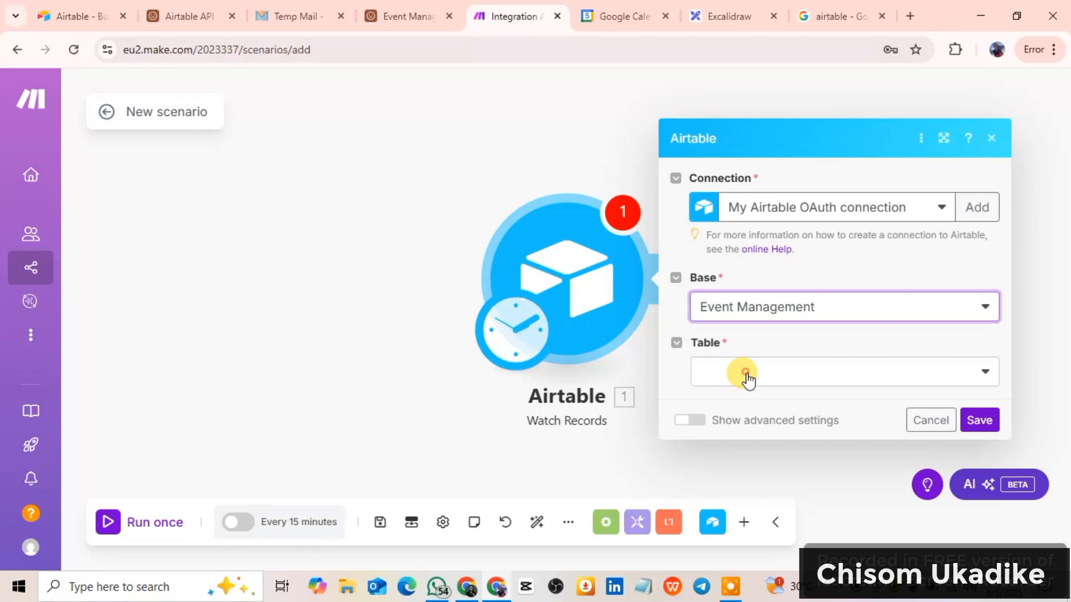
# Step: Set the table watched by the Airtable module to Event and its trigger field to Created Time
pyautogui.click(747, 372)
pyautogui.write('Event')
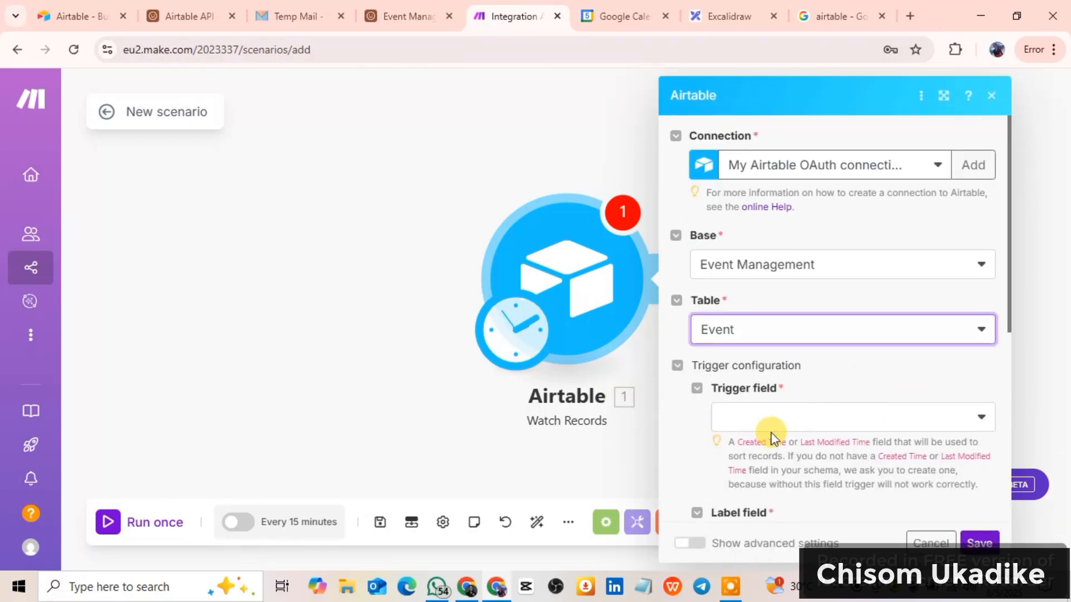
pyautogui.click(777, 423)
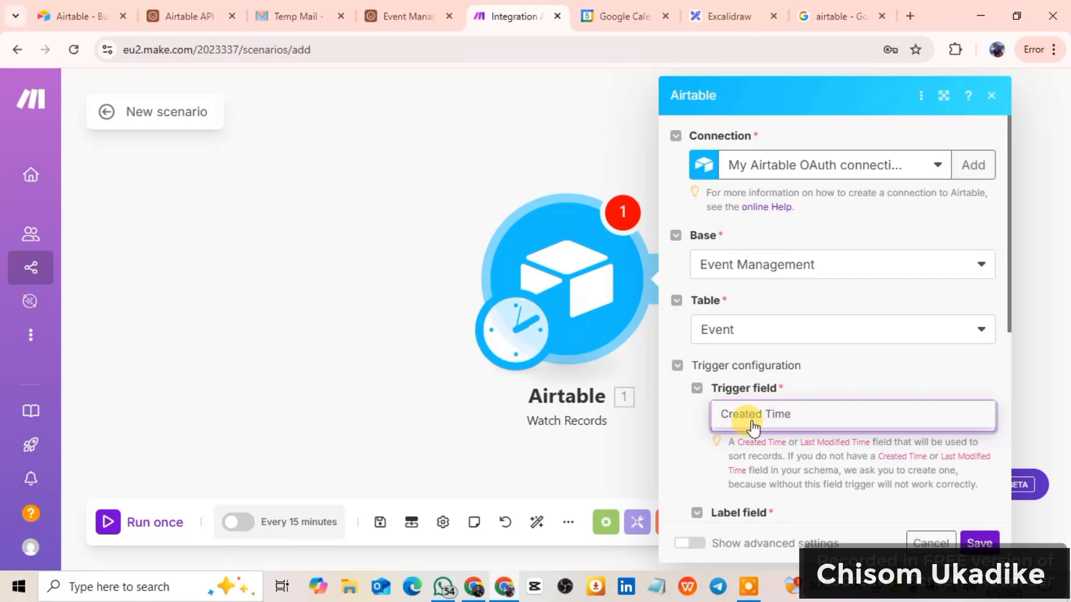
pyautogui.scroll(-3, 825, 444)
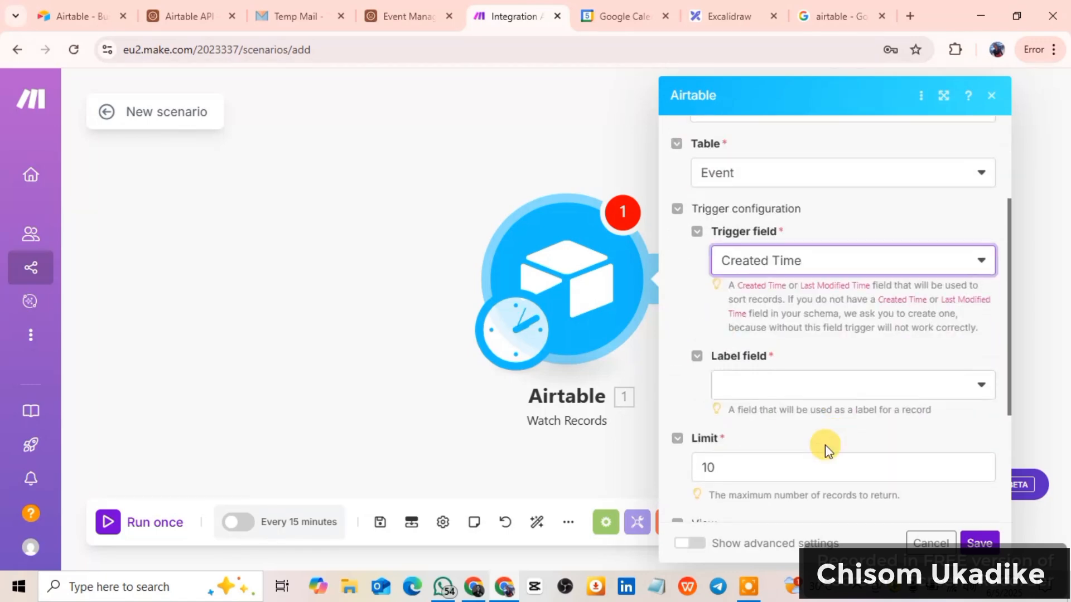
# Step: Set the label field to Start Date and save the Airtable module's settings
pyautogui.click(753, 388)
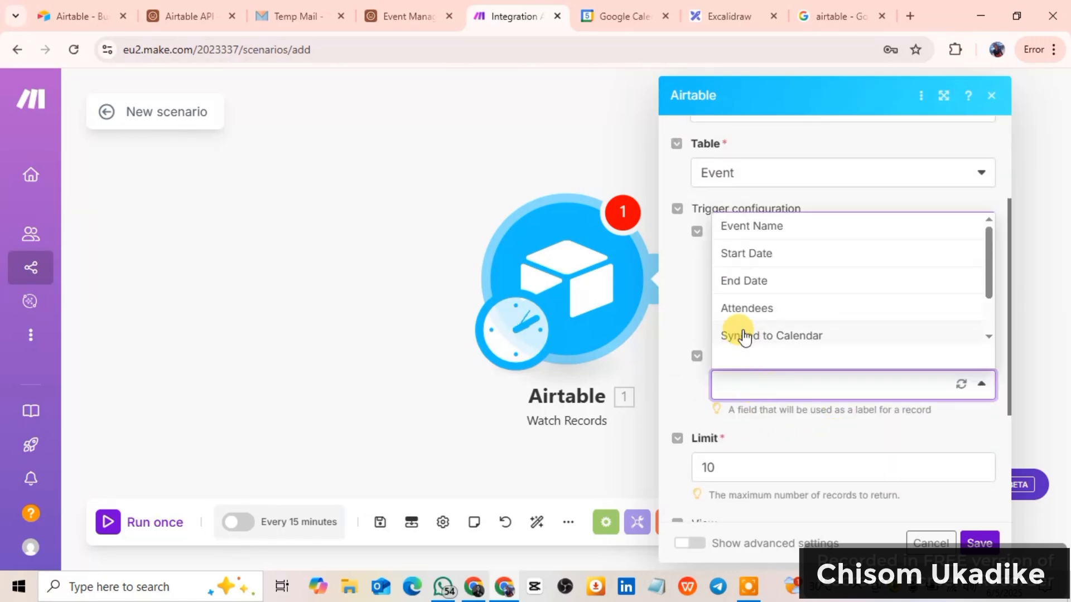
pyautogui.click(768, 255)
pyautogui.scroll(-2, 753, 401)
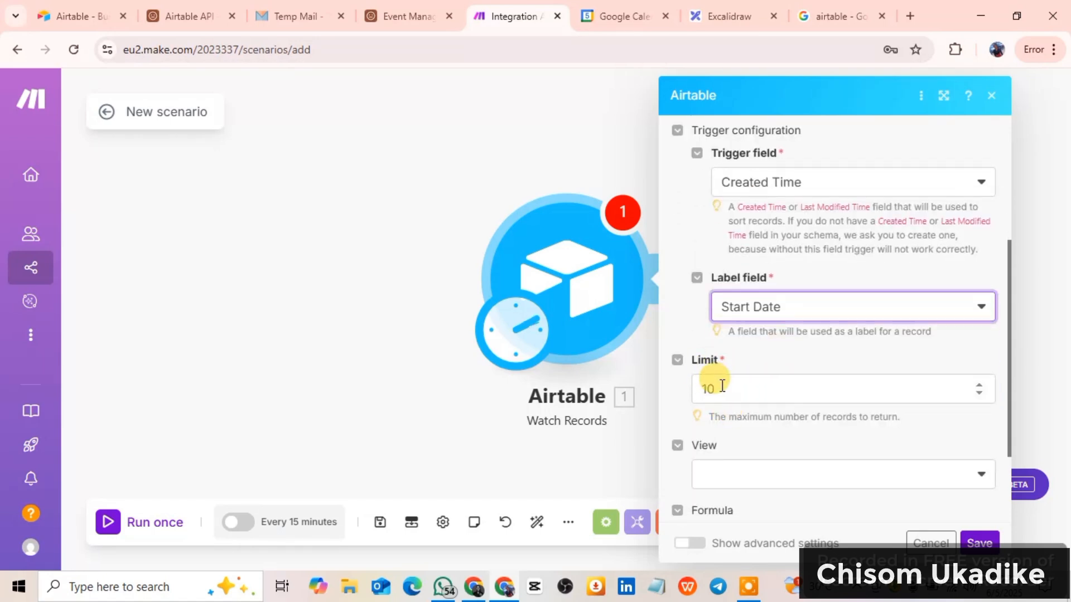
pyautogui.scroll(-2, 737, 388)
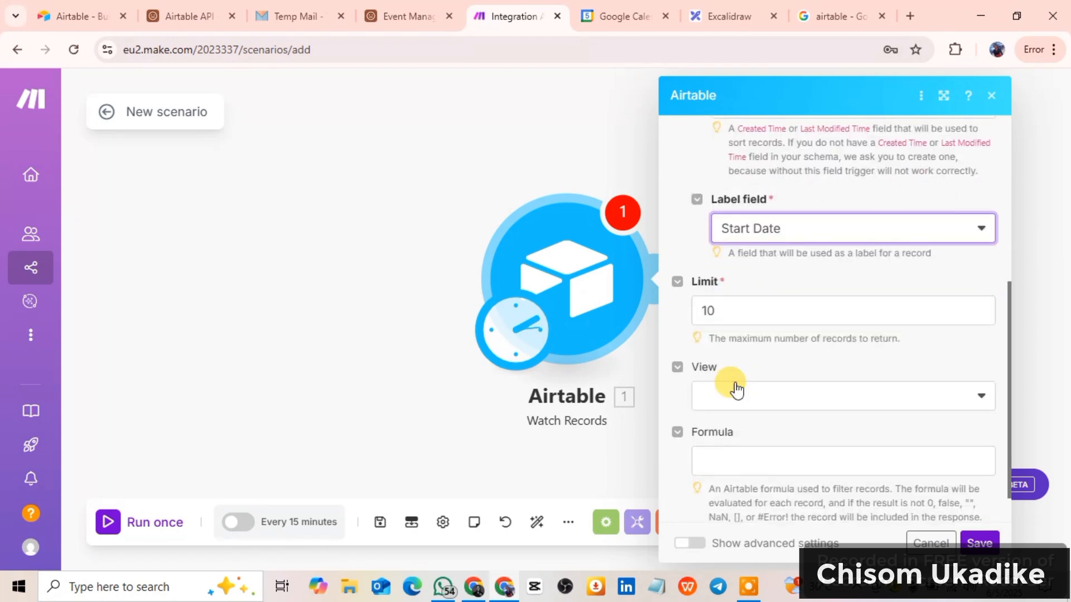
pyautogui.scroll(-1, 731, 449)
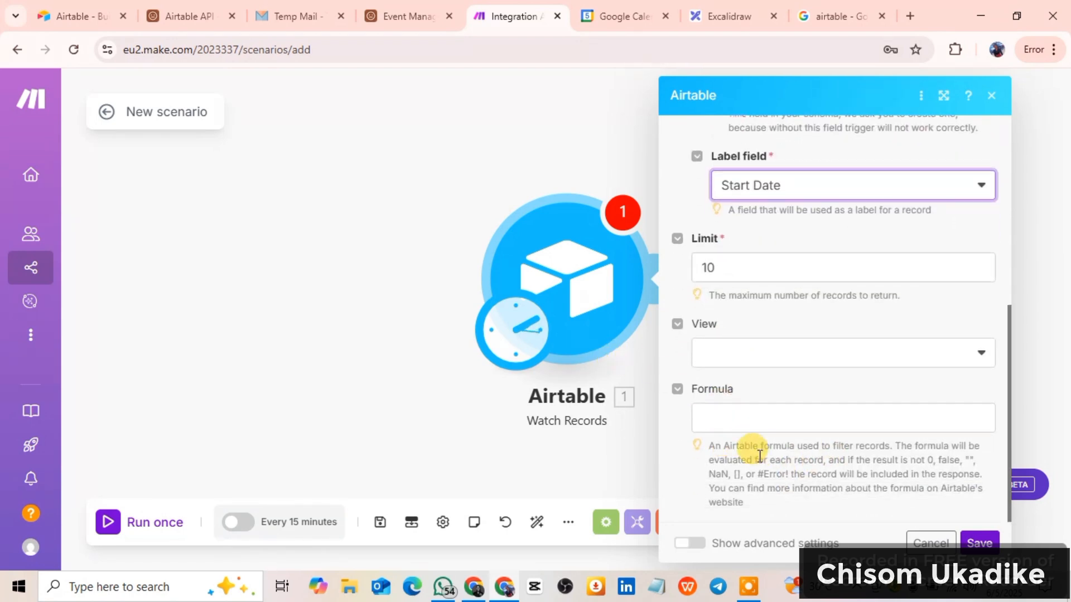
pyautogui.click(698, 545)
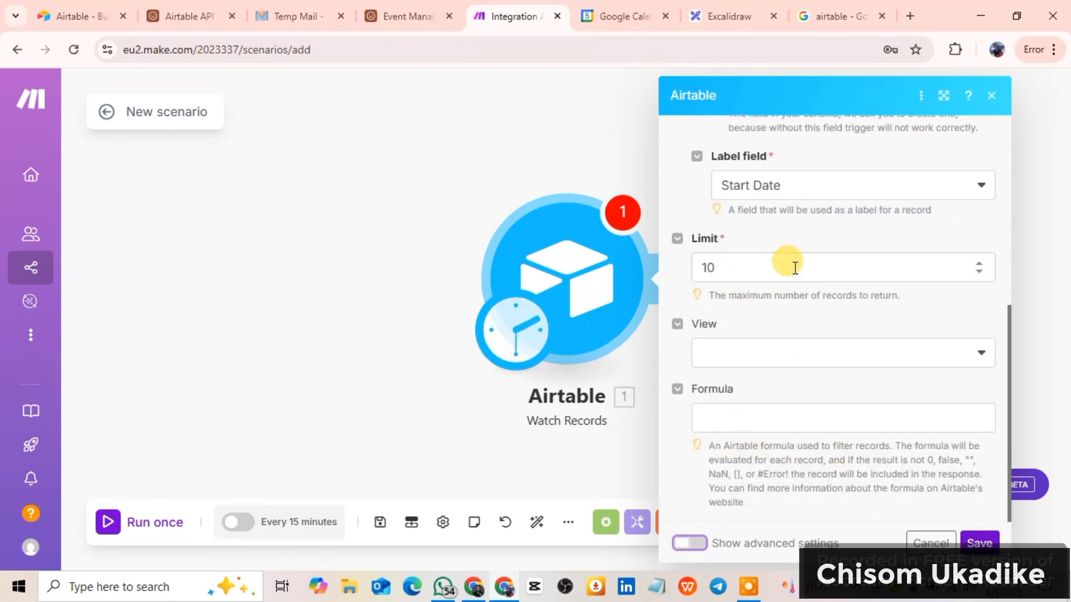
pyautogui.click(981, 543)
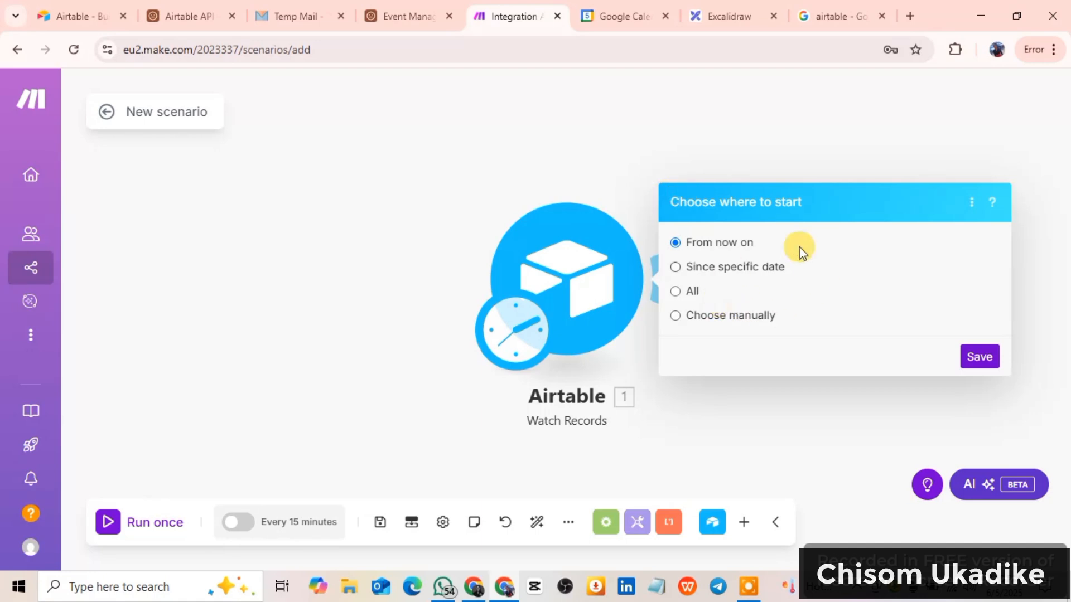
# Step: Make the Airtable trigger start from All records, and run only this module to fetch its output
pyautogui.click(675, 292)
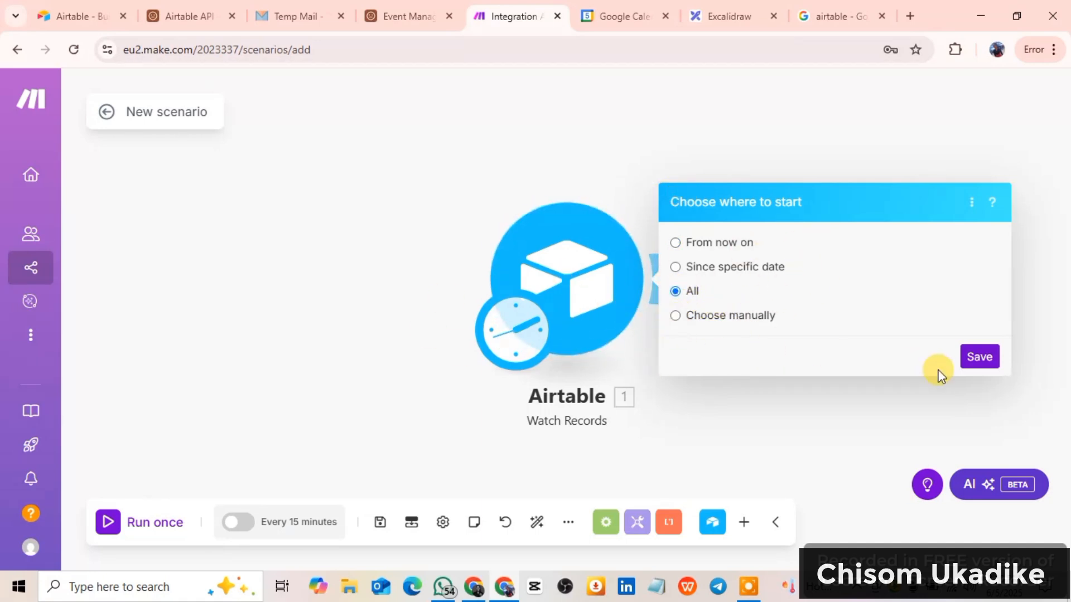
pyautogui.click(979, 358)
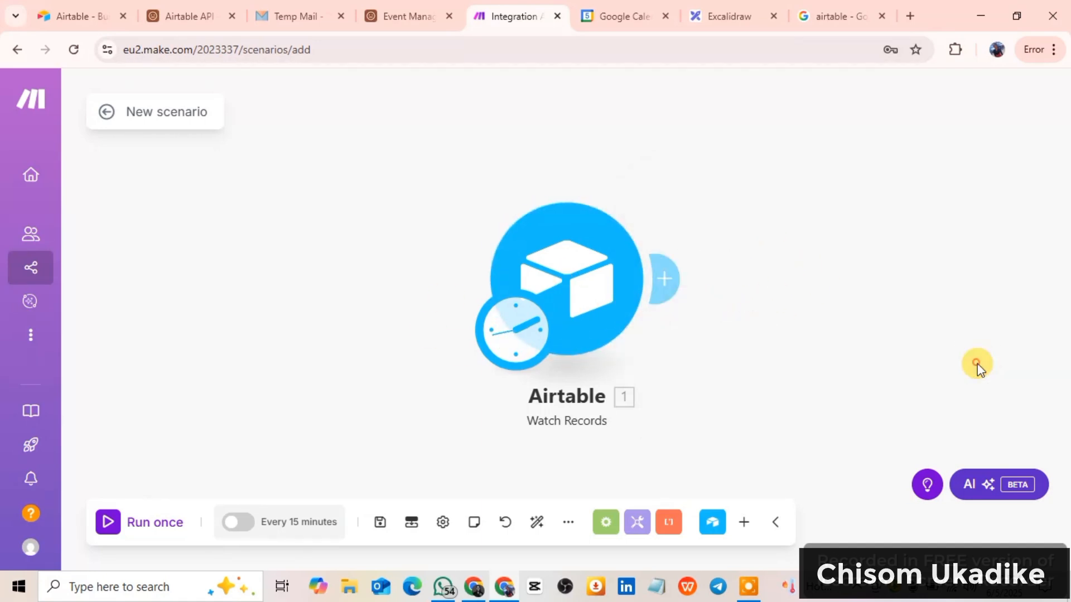
pyautogui.rightClick(605, 319)
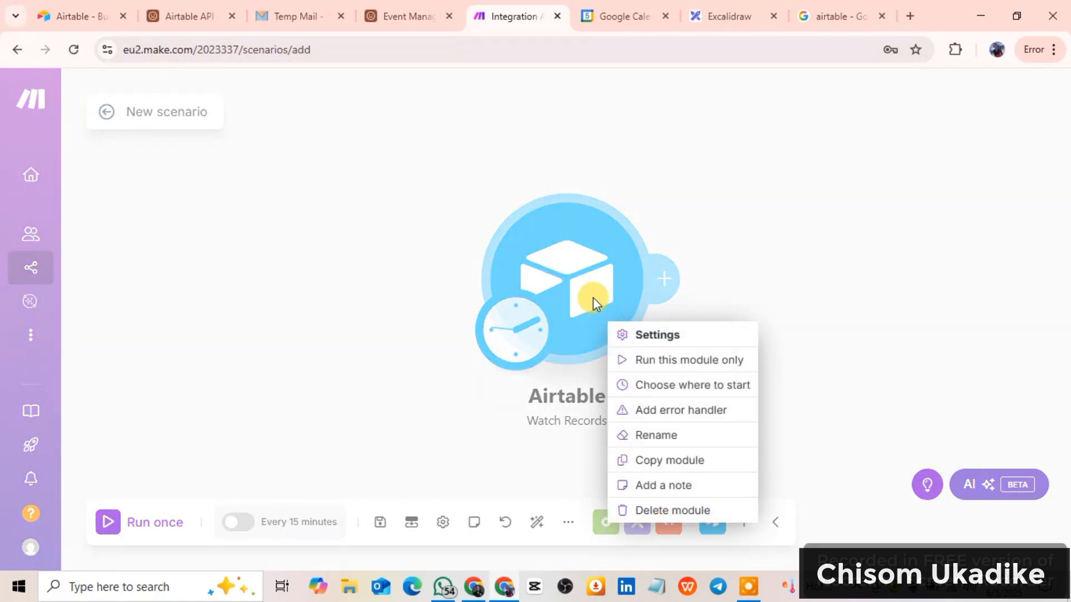
pyautogui.click(643, 361)
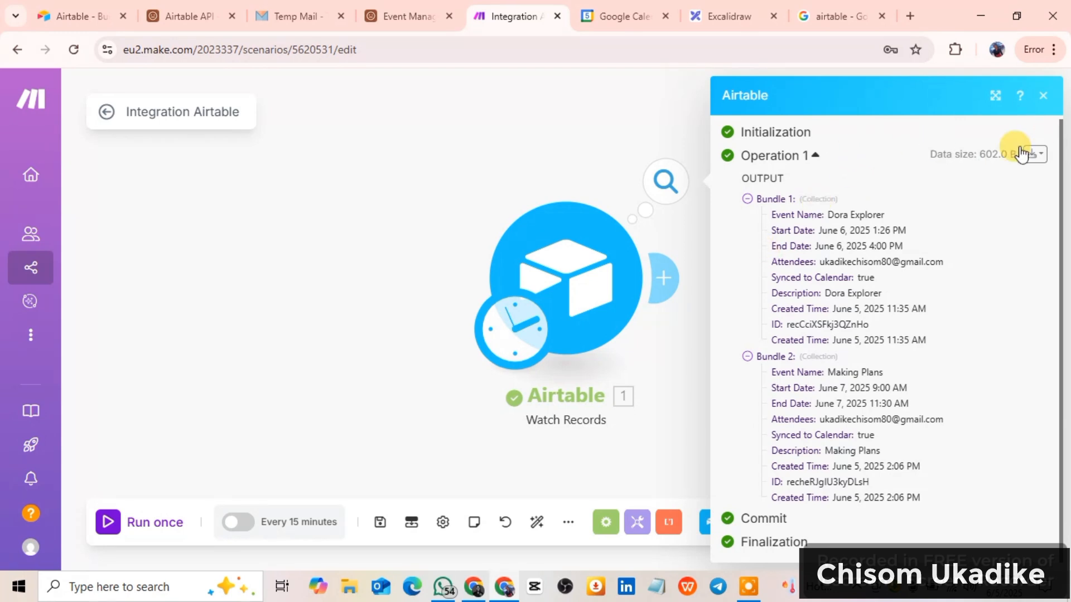
pyautogui.click(676, 350)
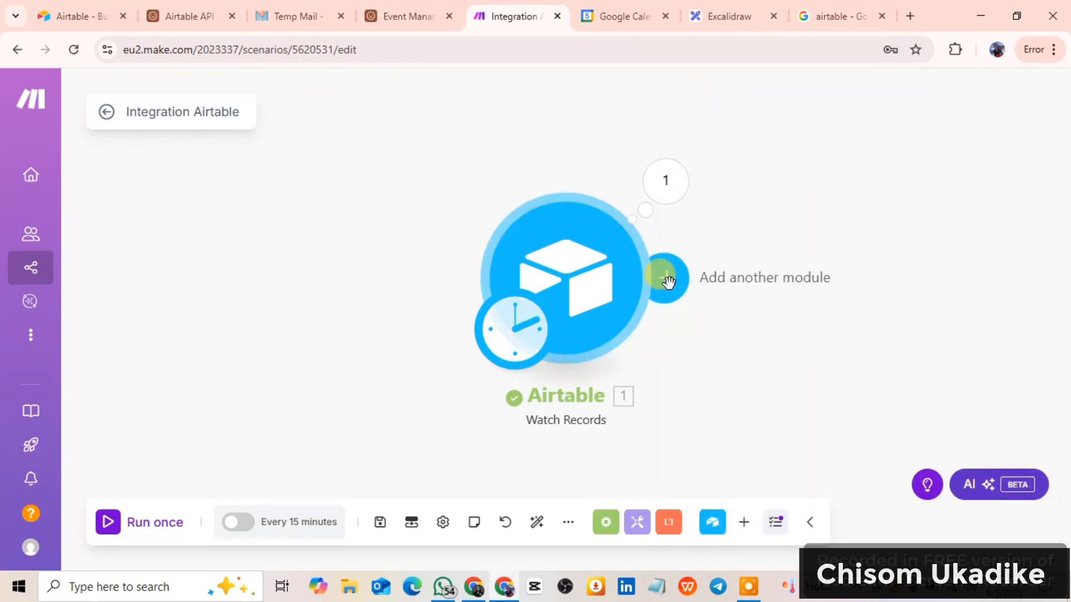
# Step: Add a Google Calendar Create an Event module after the Airtable module
pyautogui.click(667, 280)
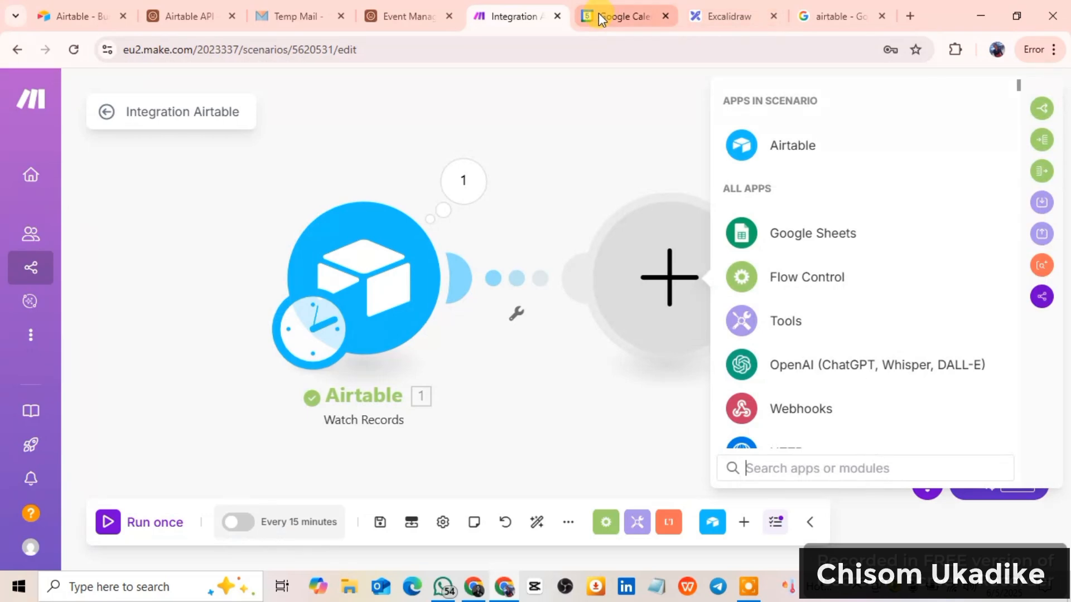
pyautogui.click(615, 20)
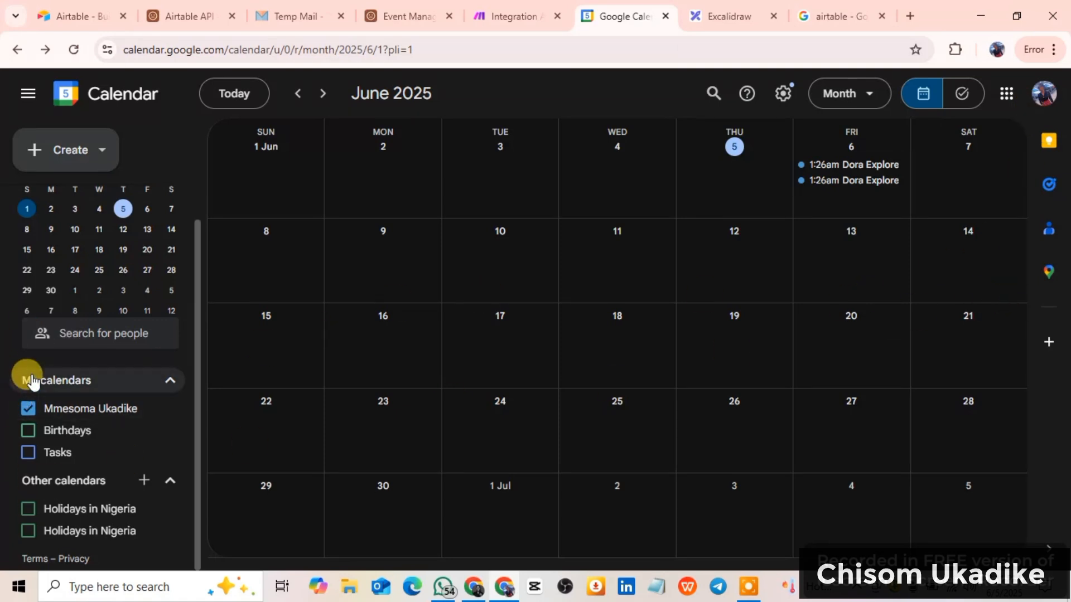
pyautogui.click(503, 17)
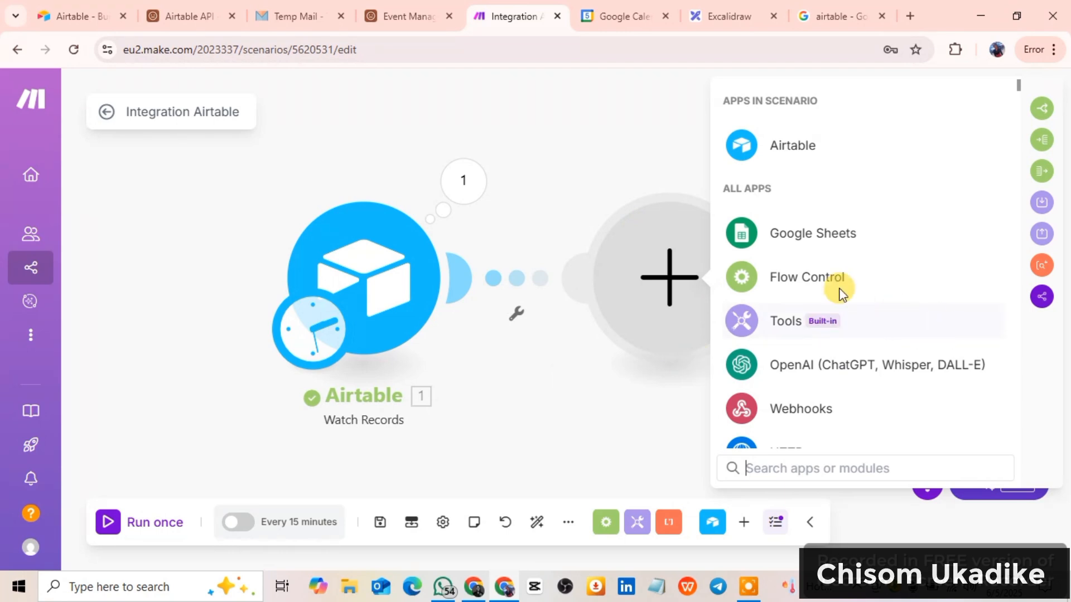
pyautogui.scroll(-2, 816, 440)
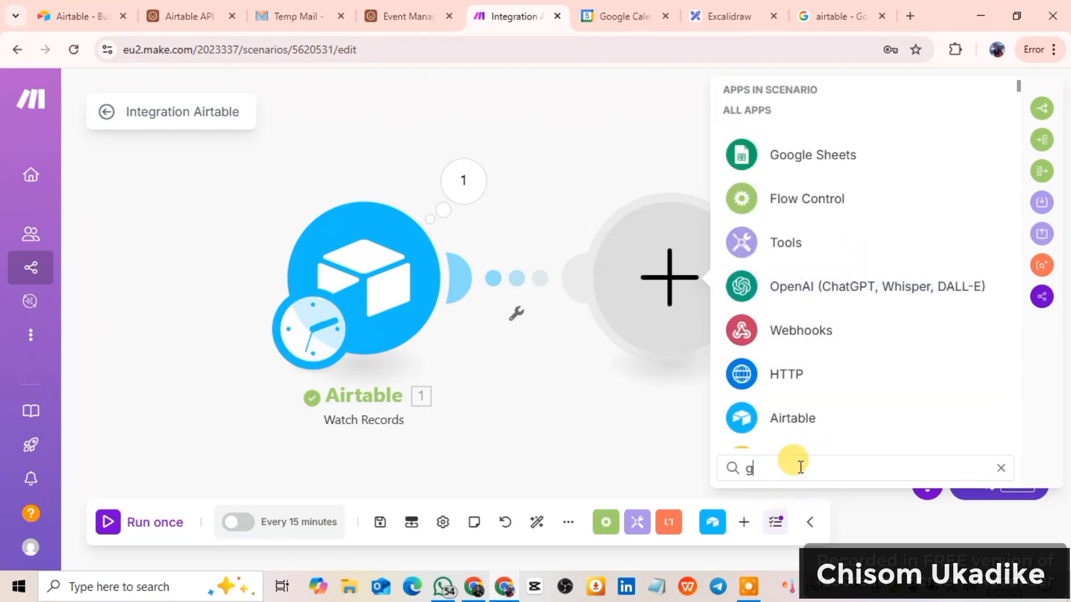
pyautogui.write('oo')
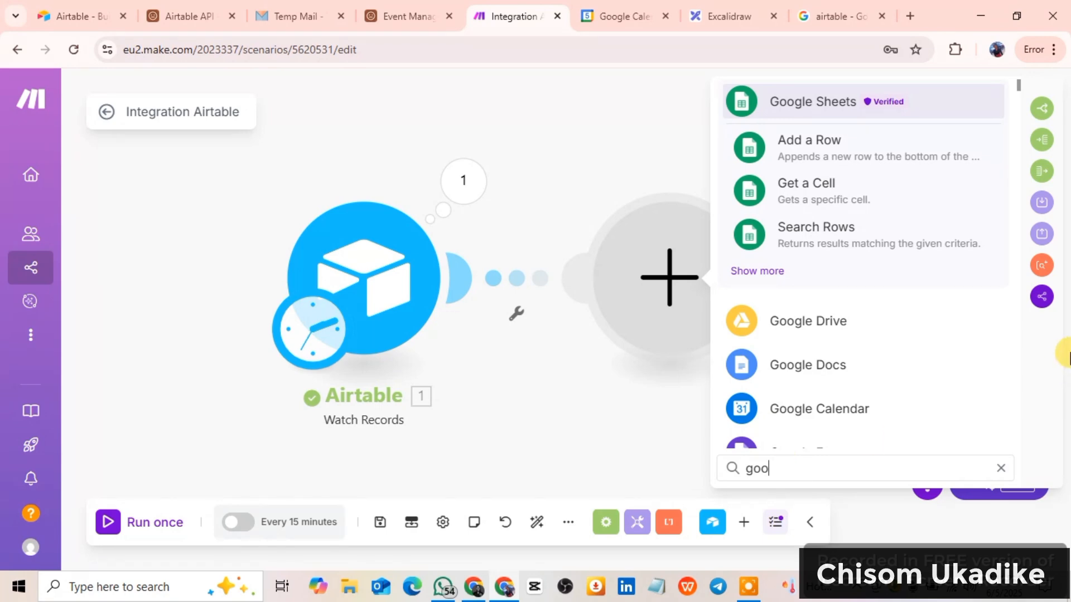
pyautogui.click(847, 412)
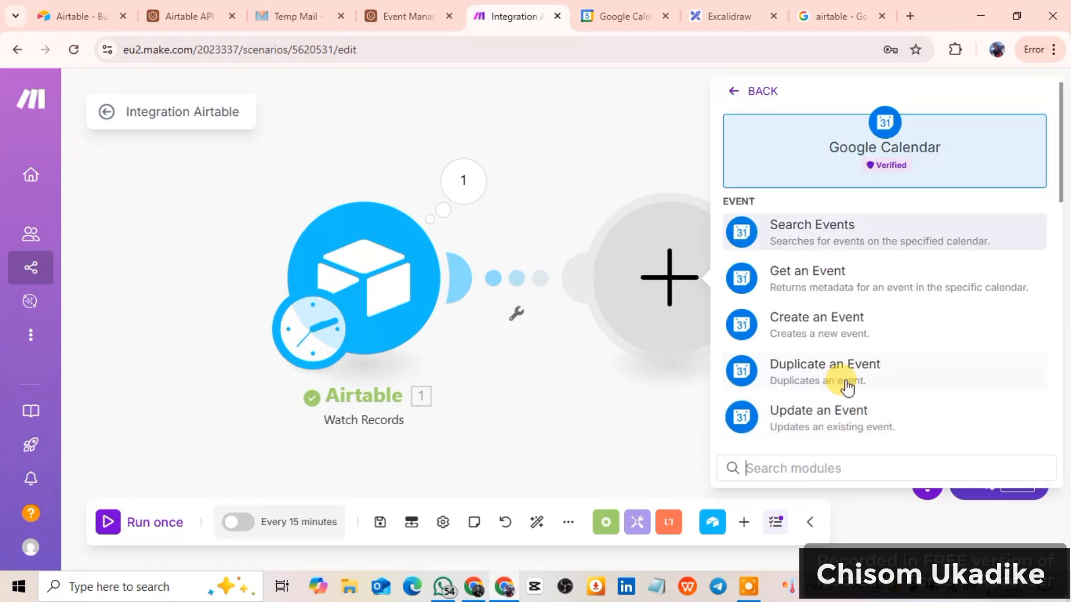
pyautogui.click(824, 333)
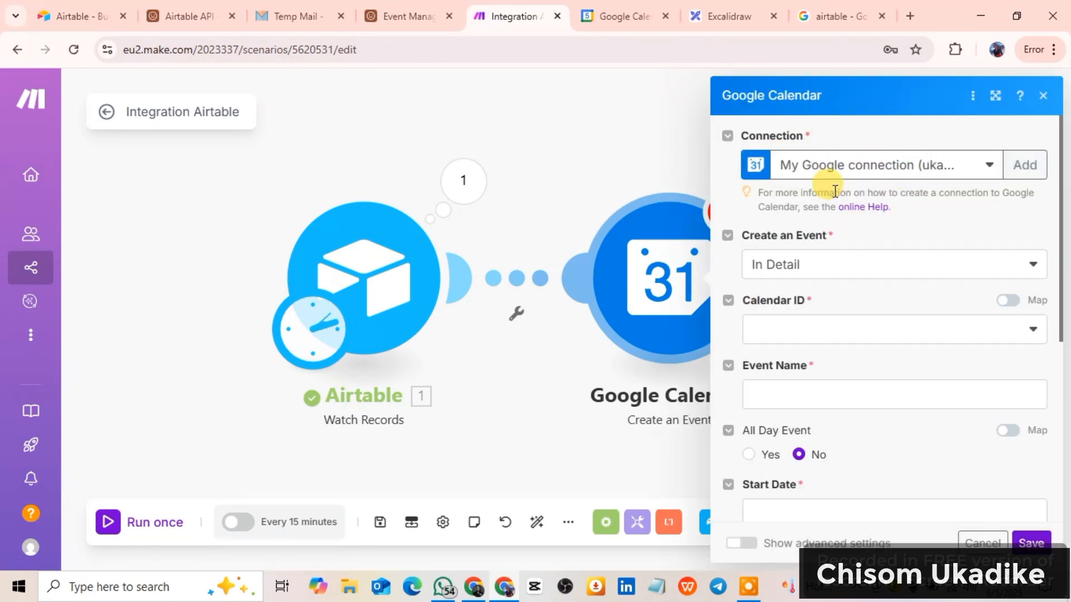
# Step: Add a connection named My Google connection for the Calendar module and authorize Make with the Google account
pyautogui.click(1018, 166)
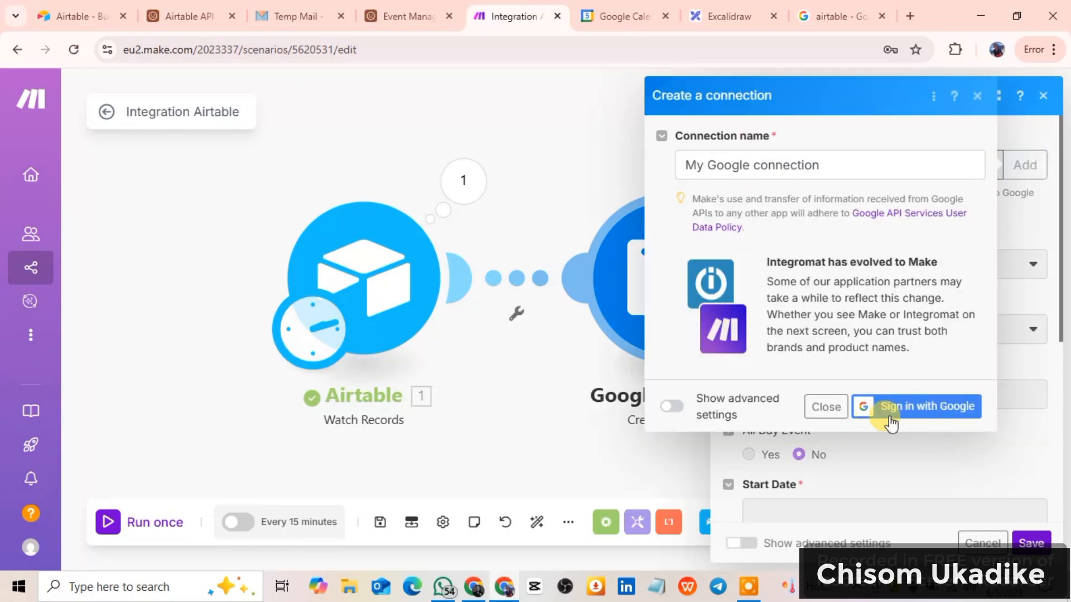
pyautogui.click(911, 413)
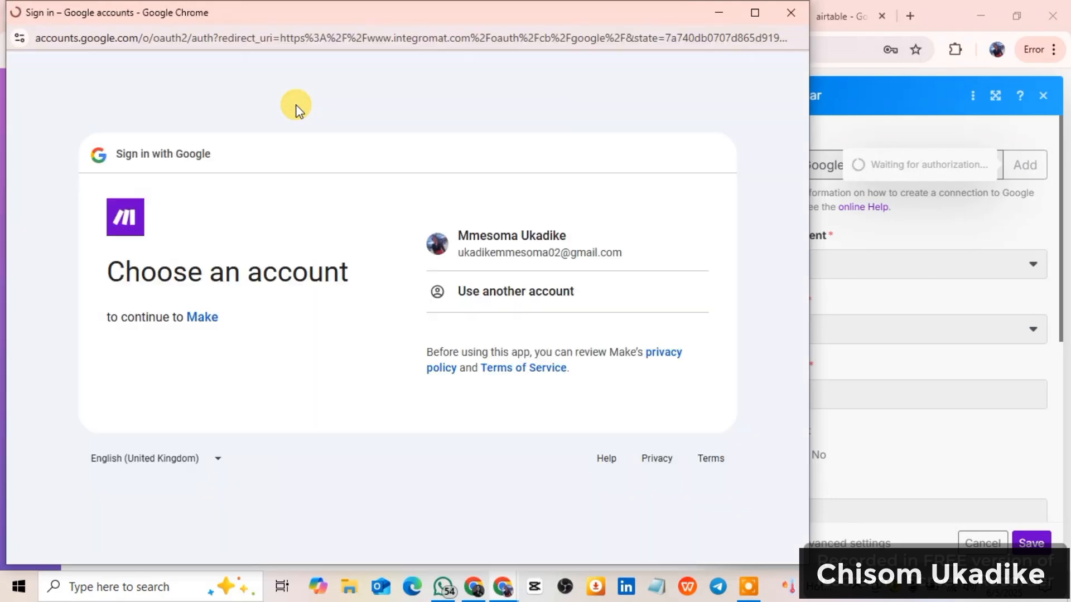
pyautogui.click(497, 249)
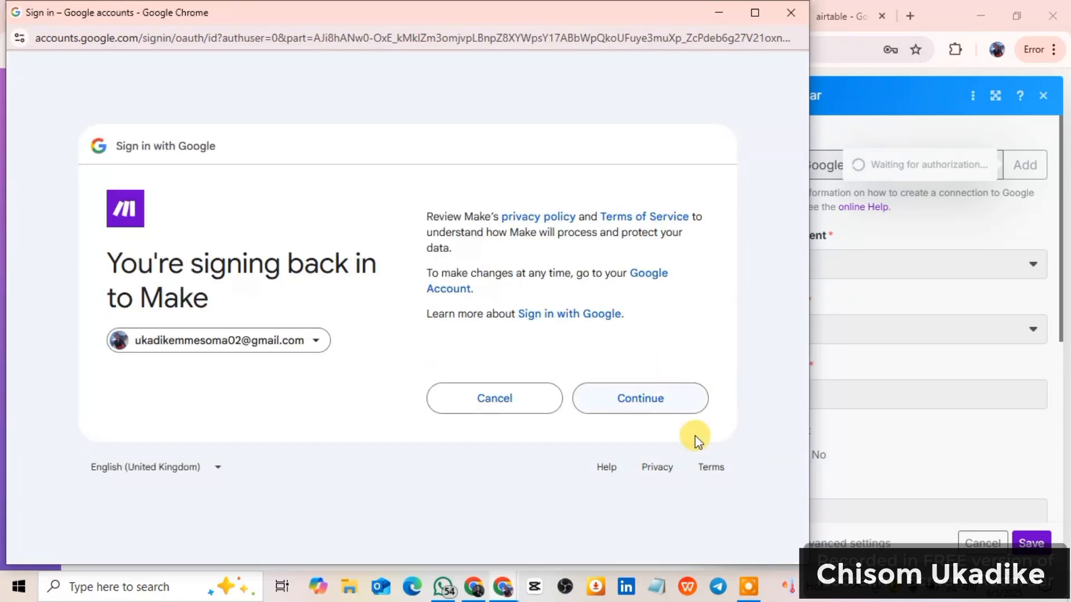
pyautogui.click(656, 397)
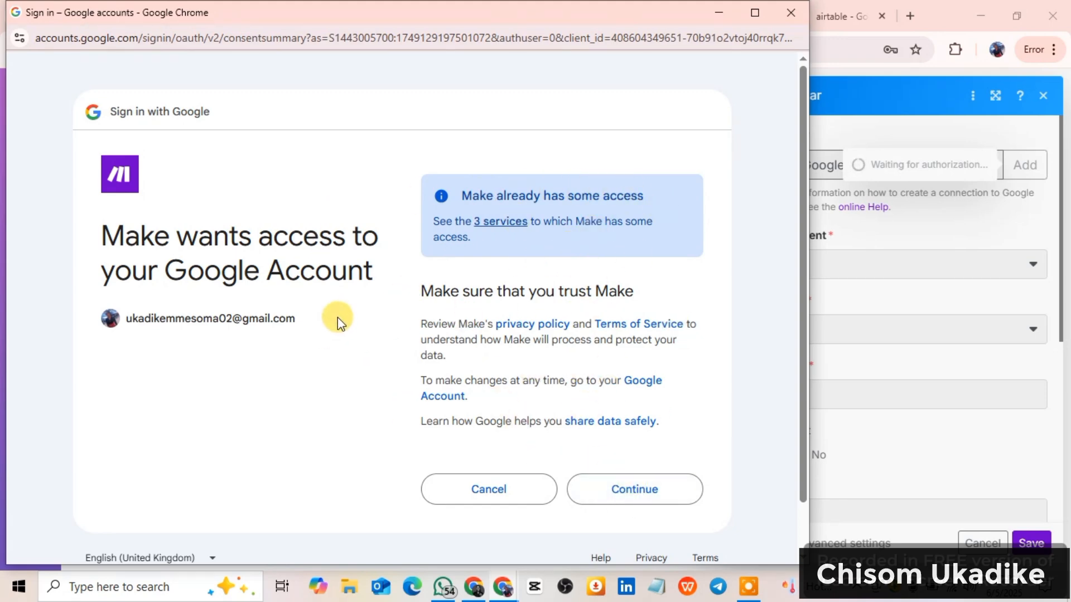
pyautogui.click(638, 507)
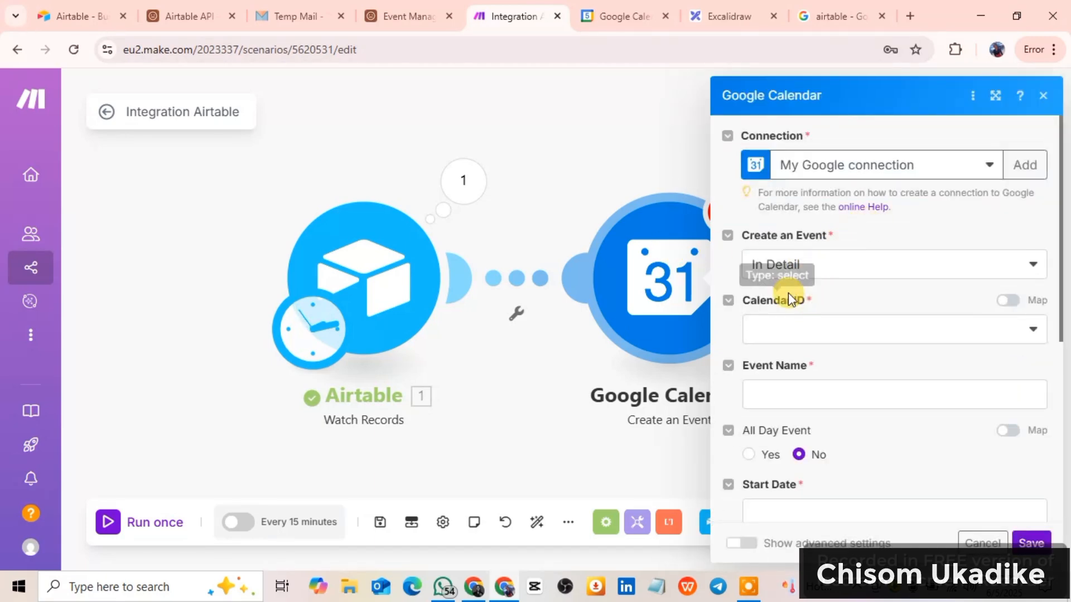
# Step: Set the Calendar ID to the account's primary calendar and map Airtable's Event Name to the event name
pyautogui.click(800, 333)
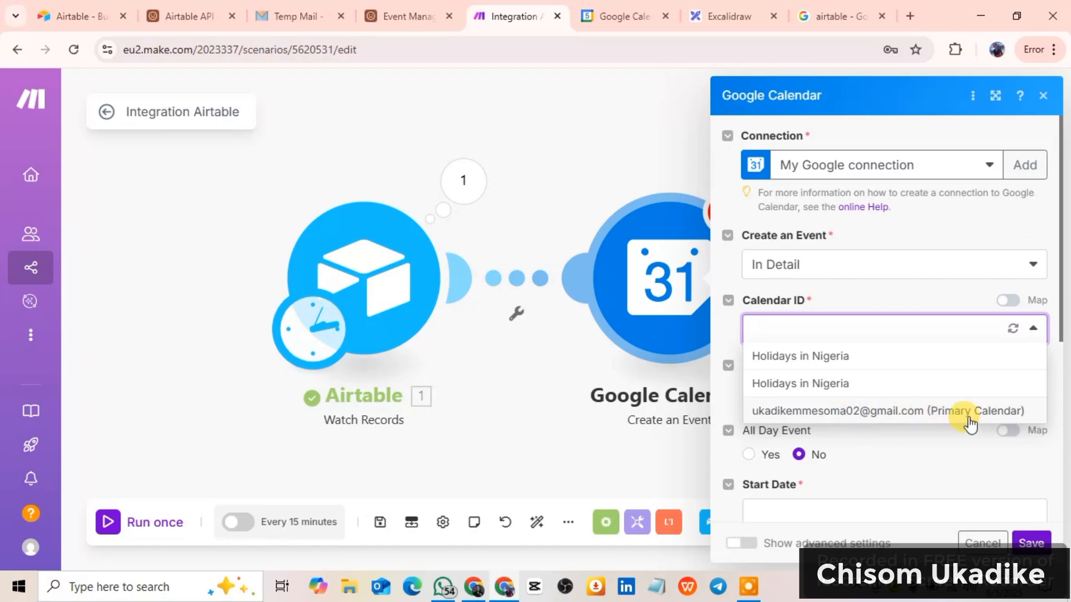
pyautogui.click(891, 412)
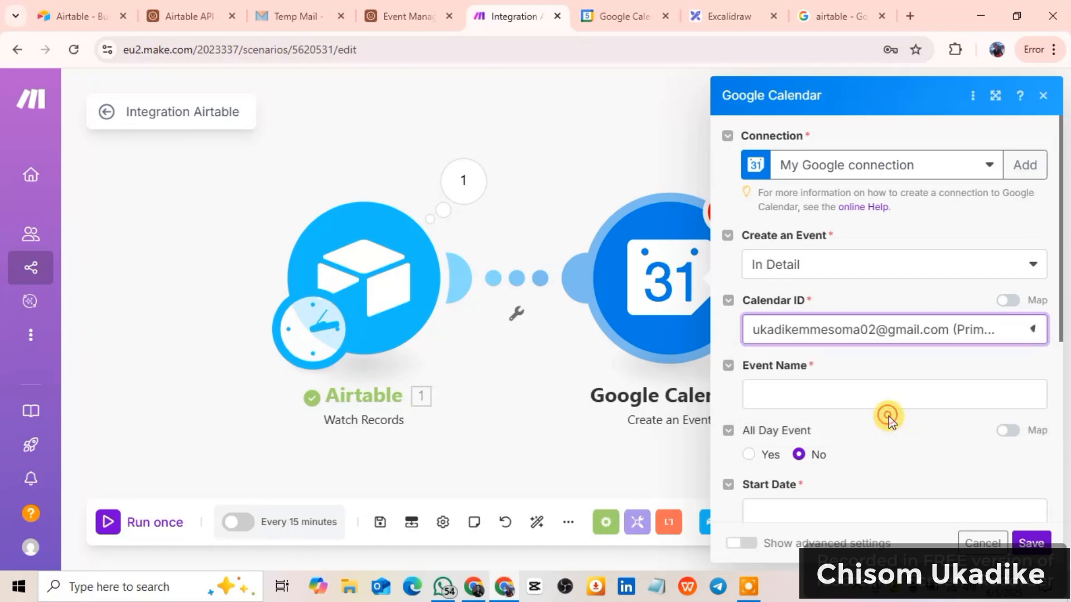
pyautogui.scroll(-1, 826, 345)
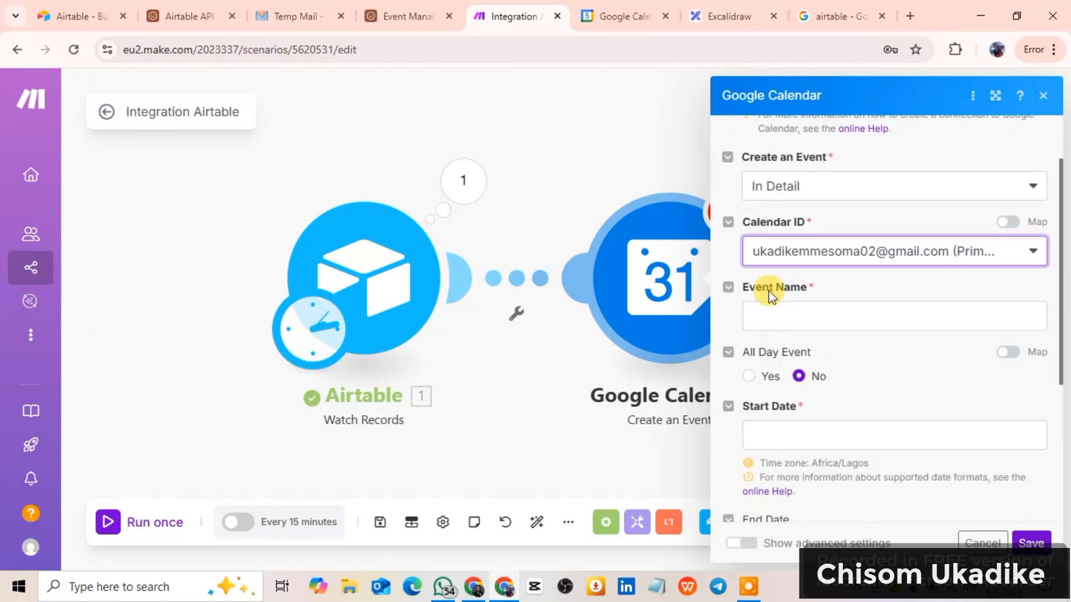
pyautogui.click(810, 320)
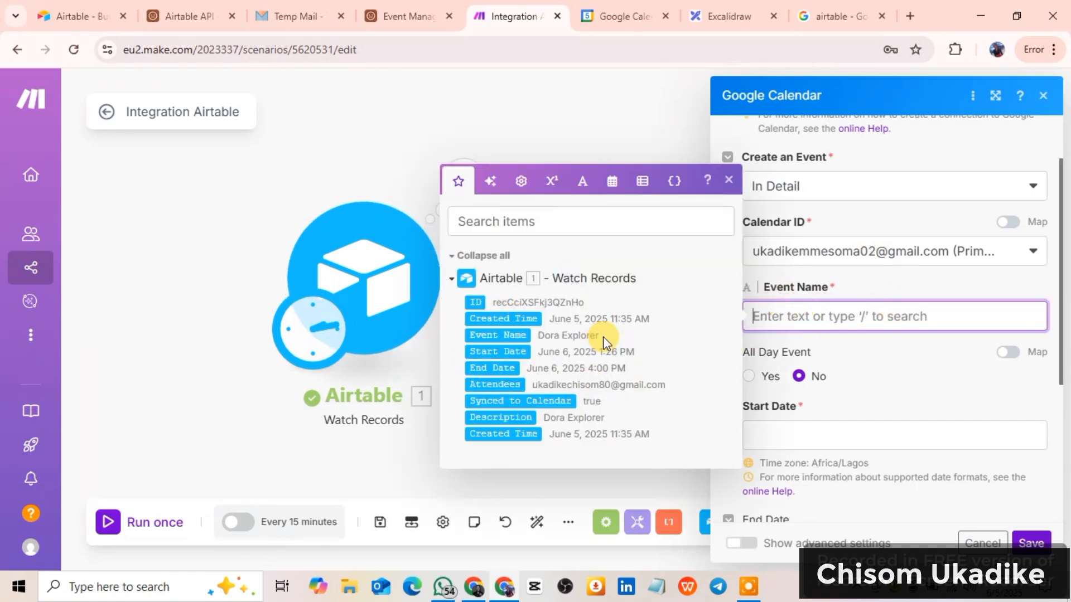
pyautogui.scroll(-1, 790, 228)
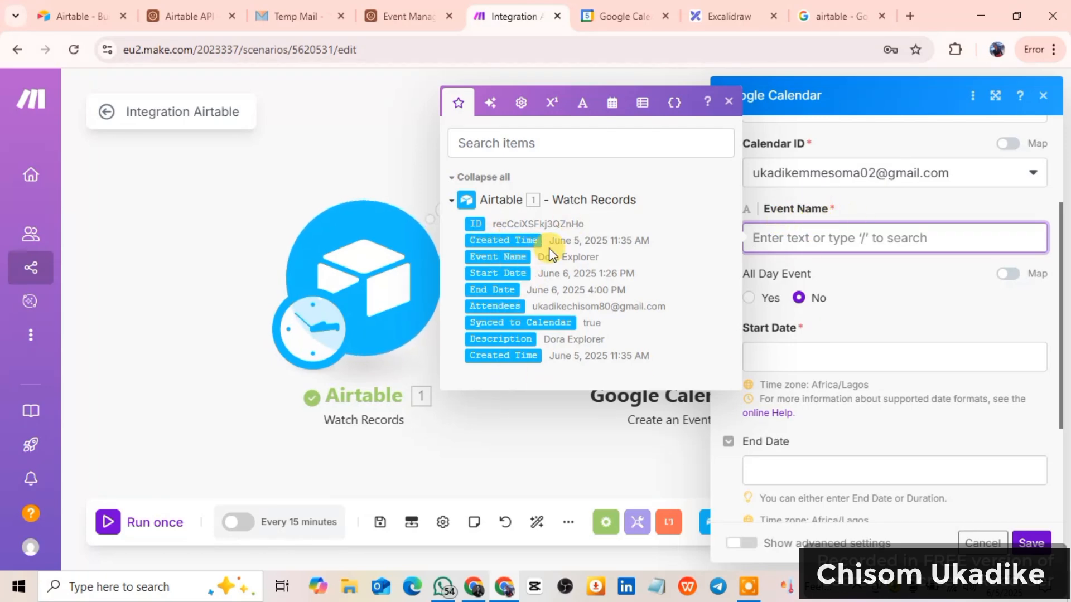
pyautogui.click(506, 256)
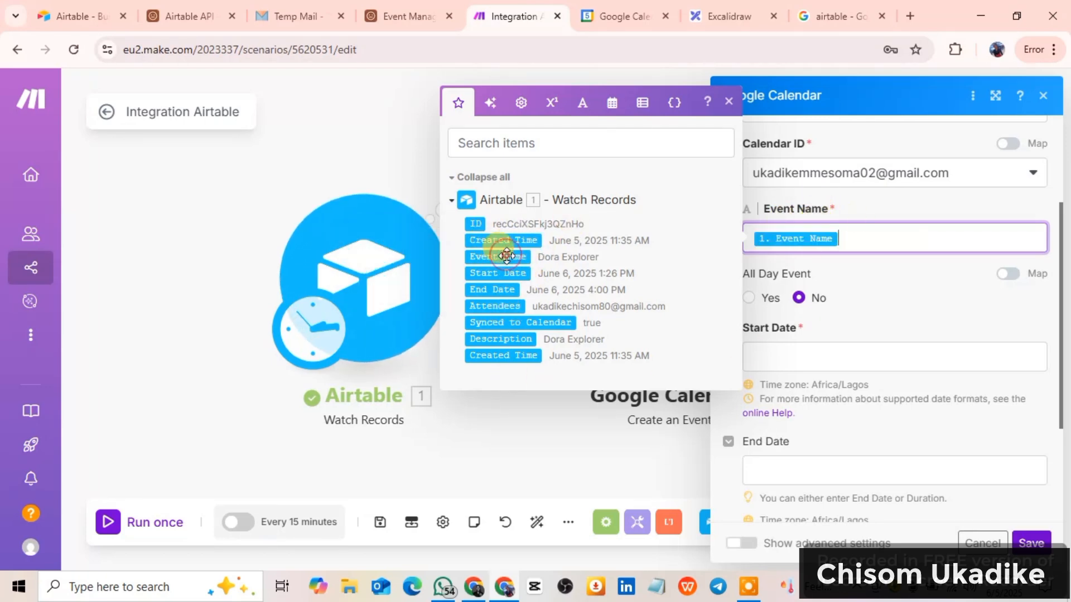
# Step: Map Airtable's Start Date to the start date of the calendar event
pyautogui.scroll(-1, 781, 341)
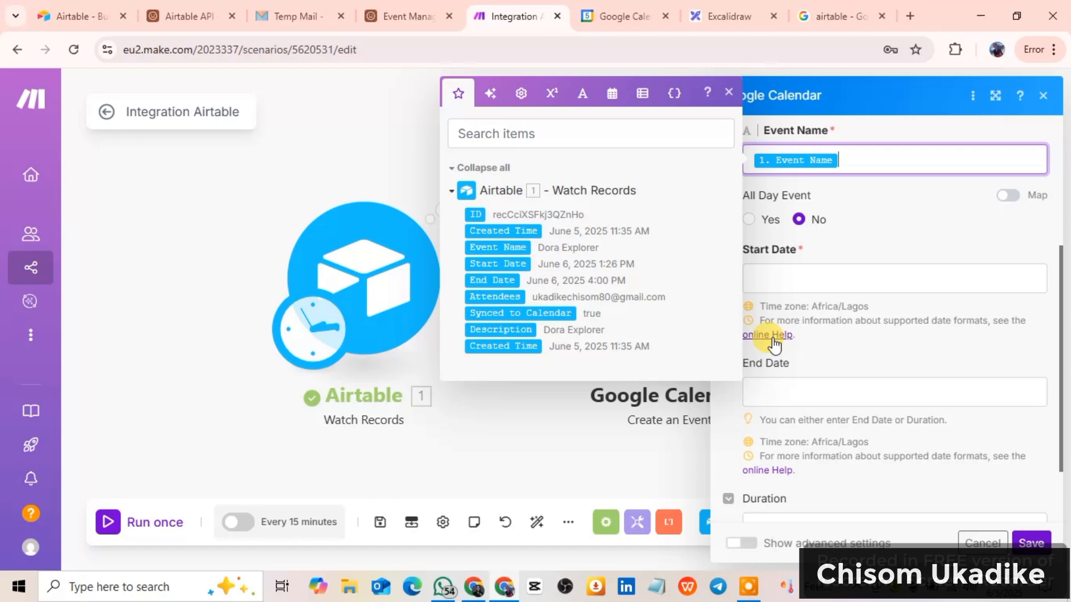
pyautogui.click(803, 269)
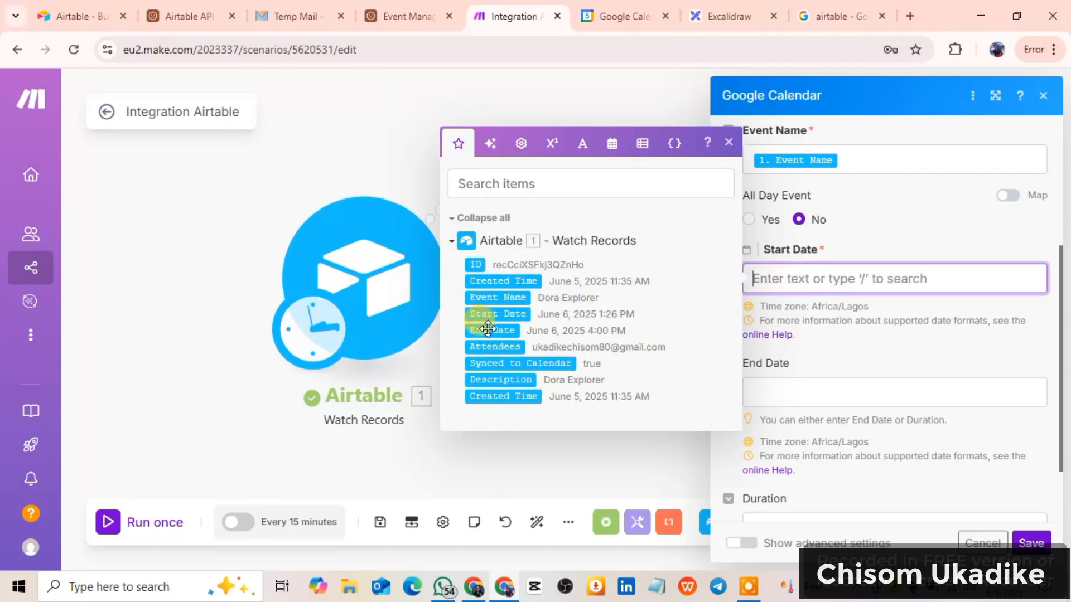
pyautogui.click(499, 313)
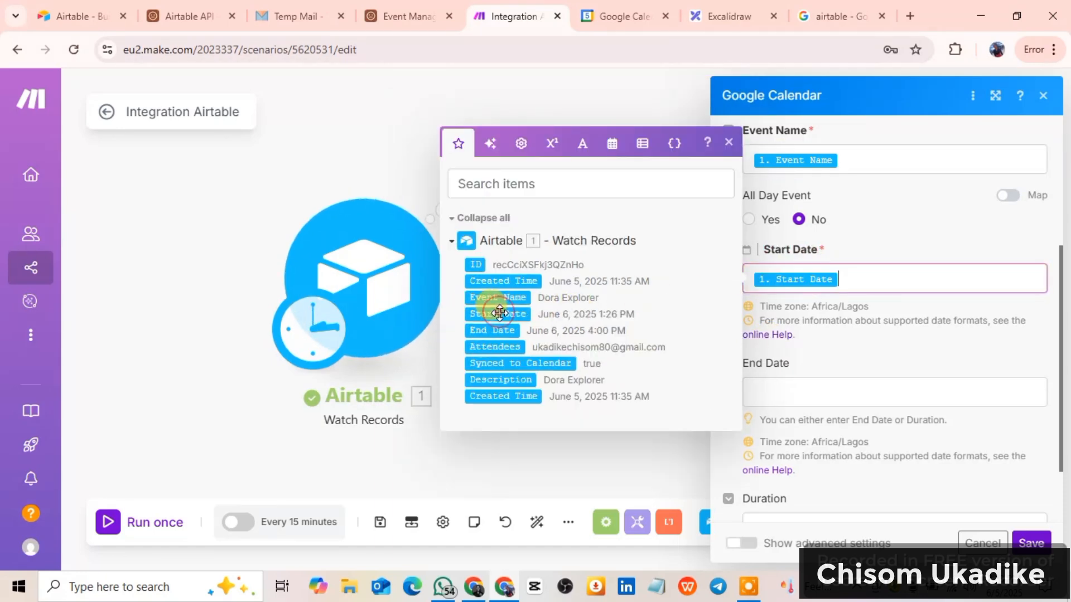
# Step: Map Airtable's End Date to the end date of the calendar event
pyautogui.scroll(-1, 887, 349)
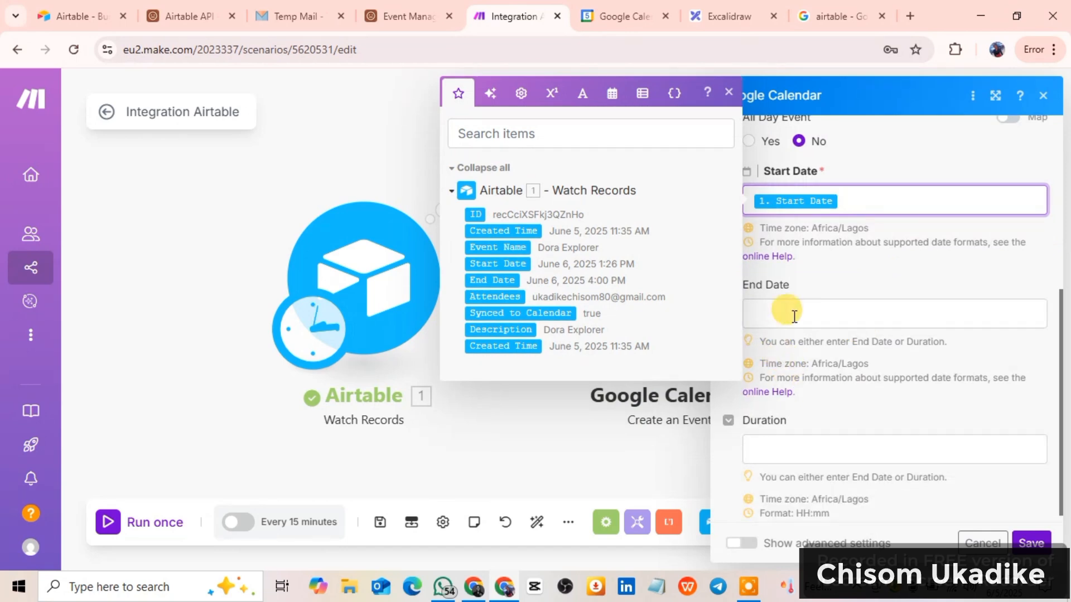
pyautogui.click(794, 316)
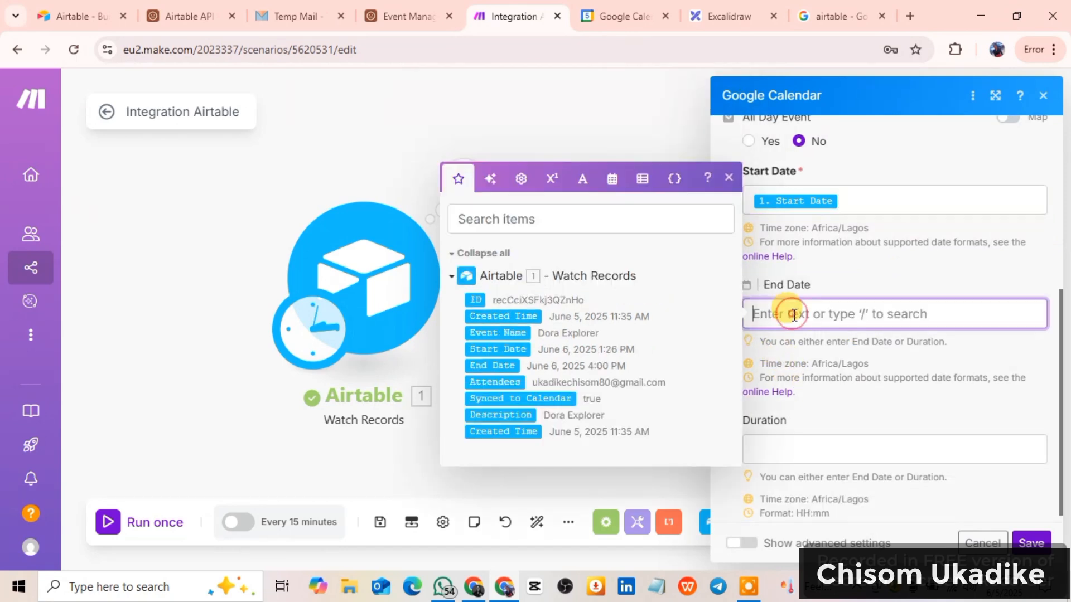
pyautogui.click(492, 366)
# Step: Show the advanced settings, map Airtable's Description to the calendar event's description, and save the Google Calendar module
pyautogui.scroll(-1, 813, 376)
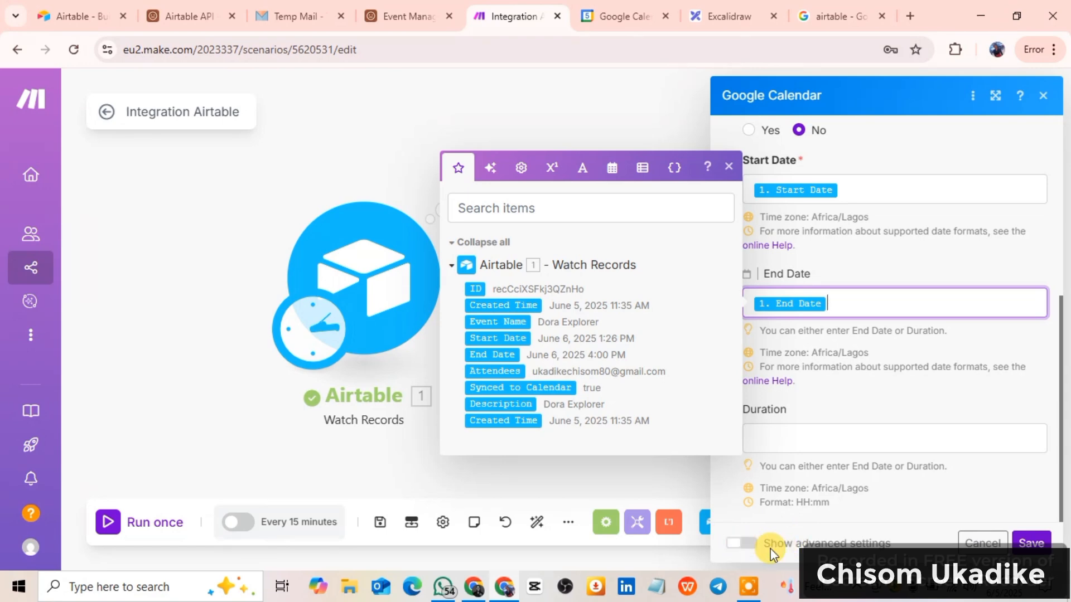
pyautogui.click(741, 543)
pyautogui.click(741, 544)
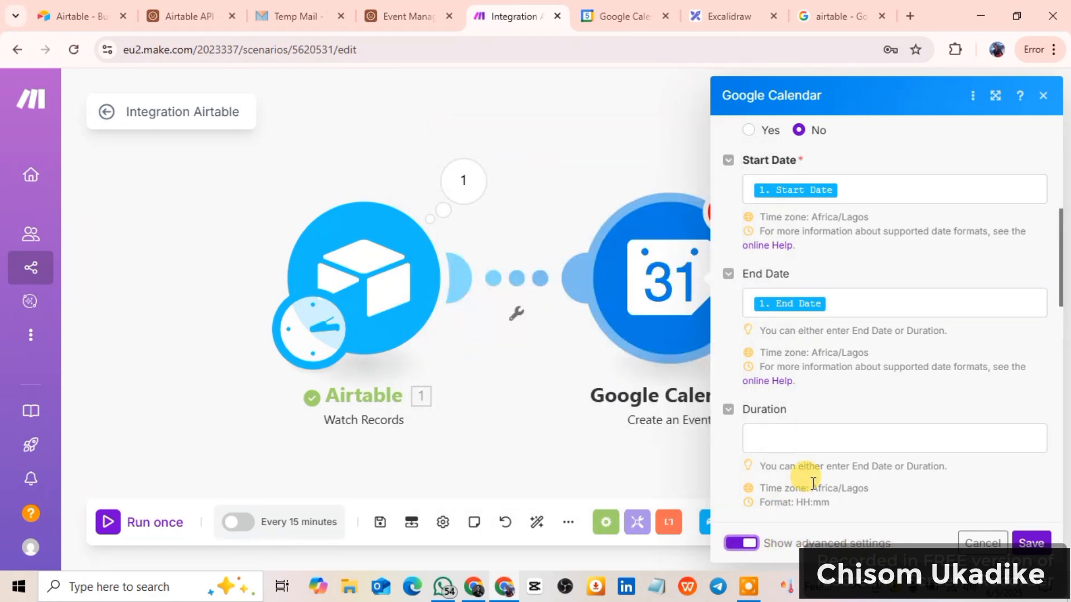
pyautogui.scroll(-4, 808, 478)
pyautogui.click(806, 328)
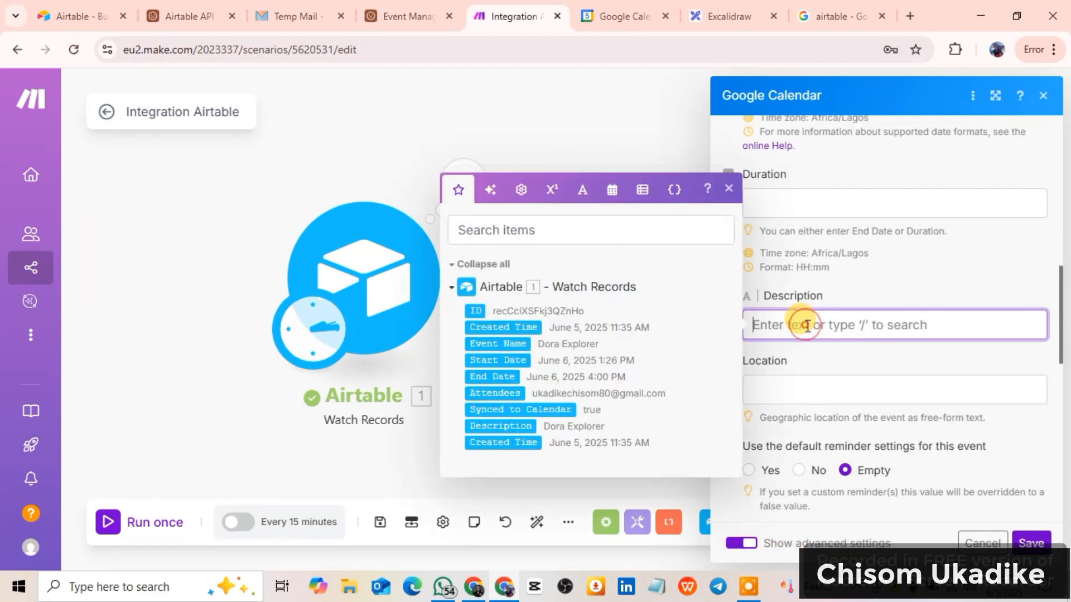
pyautogui.click(505, 426)
pyautogui.scroll(-8, 935, 411)
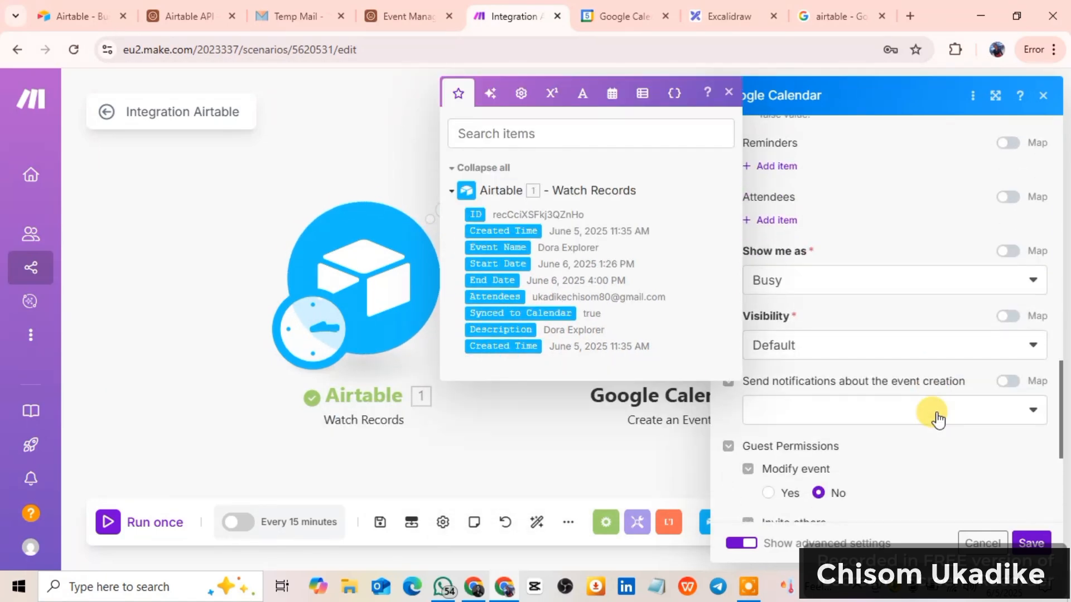
pyautogui.scroll(-4, 936, 412)
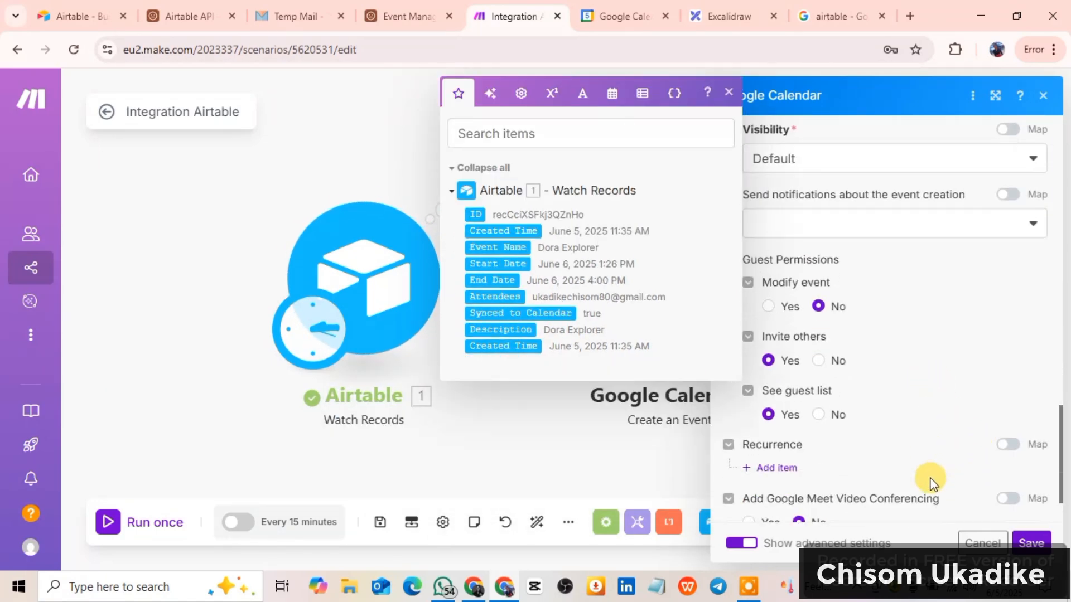
pyautogui.click(1031, 544)
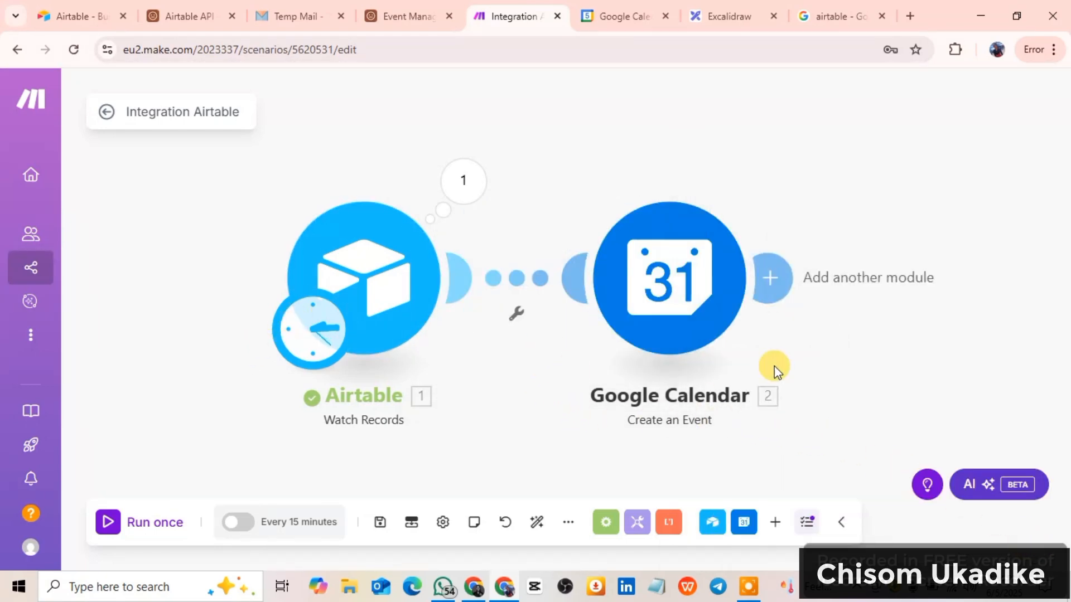
pyautogui.rightClick(392, 296)
pyautogui.click(226, 425)
pyautogui.click(122, 527)
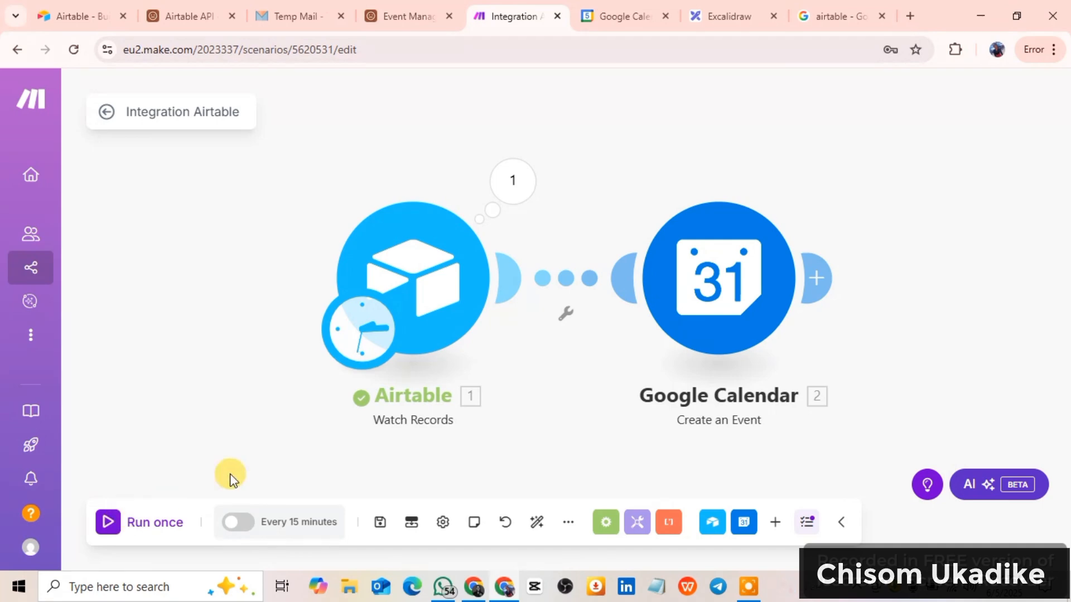
pyautogui.rightClick(454, 311)
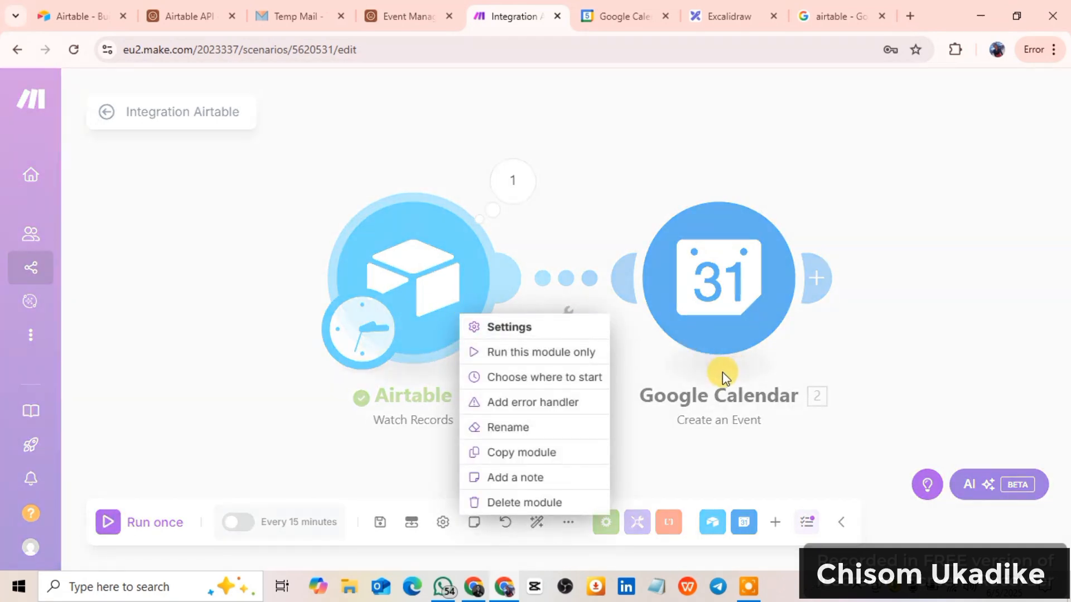
pyautogui.click(681, 363)
# Step: Set up a run of only the Google Calendar module, using Dora Explorer from the Airtable record as the event name
pyautogui.rightClick(735, 324)
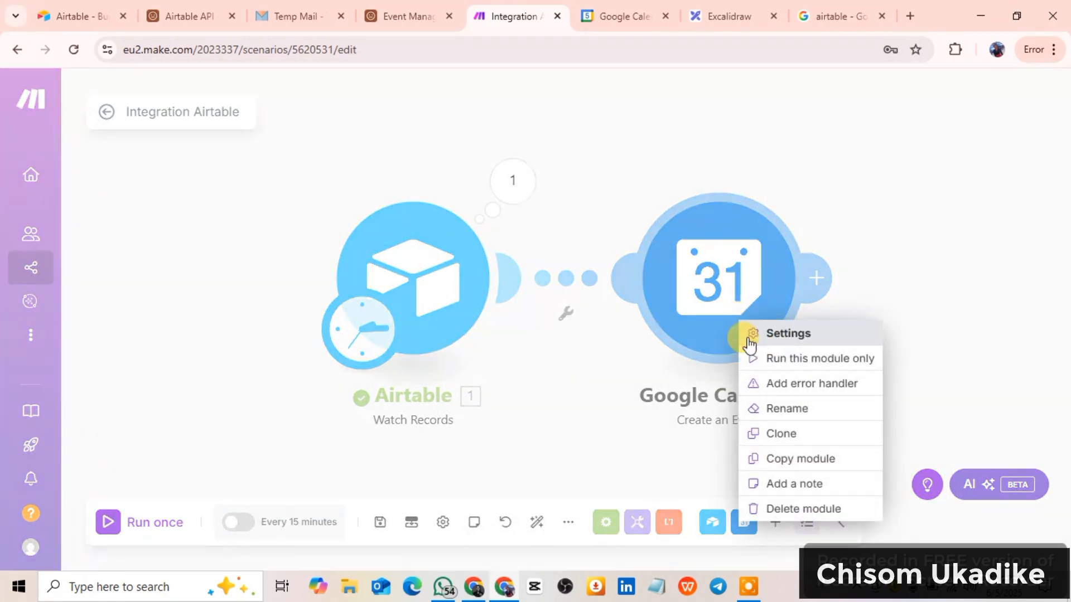
pyautogui.click(756, 358)
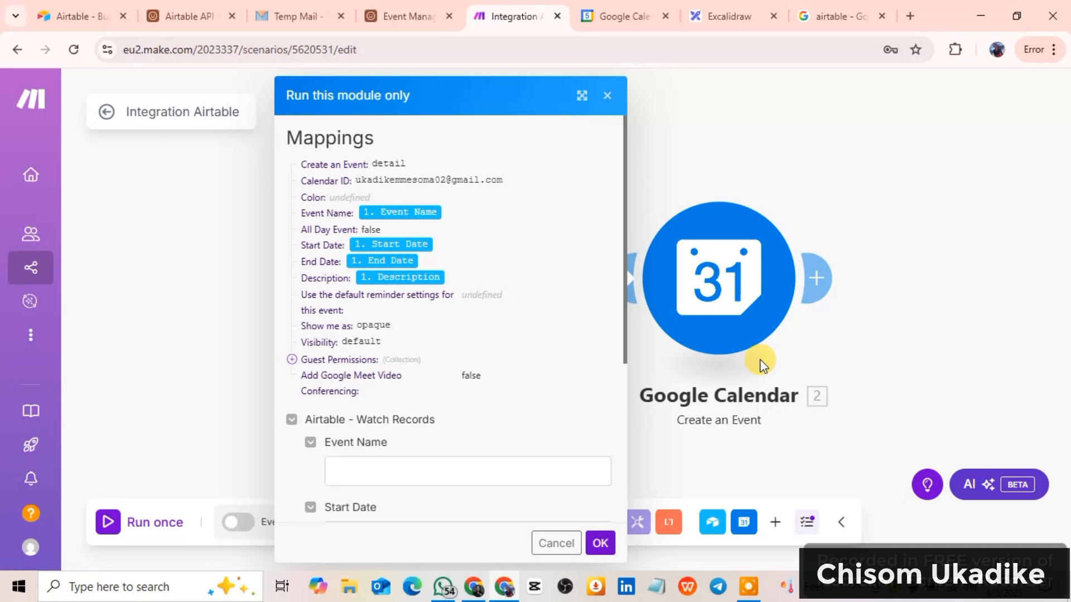
pyautogui.scroll(-3, 444, 414)
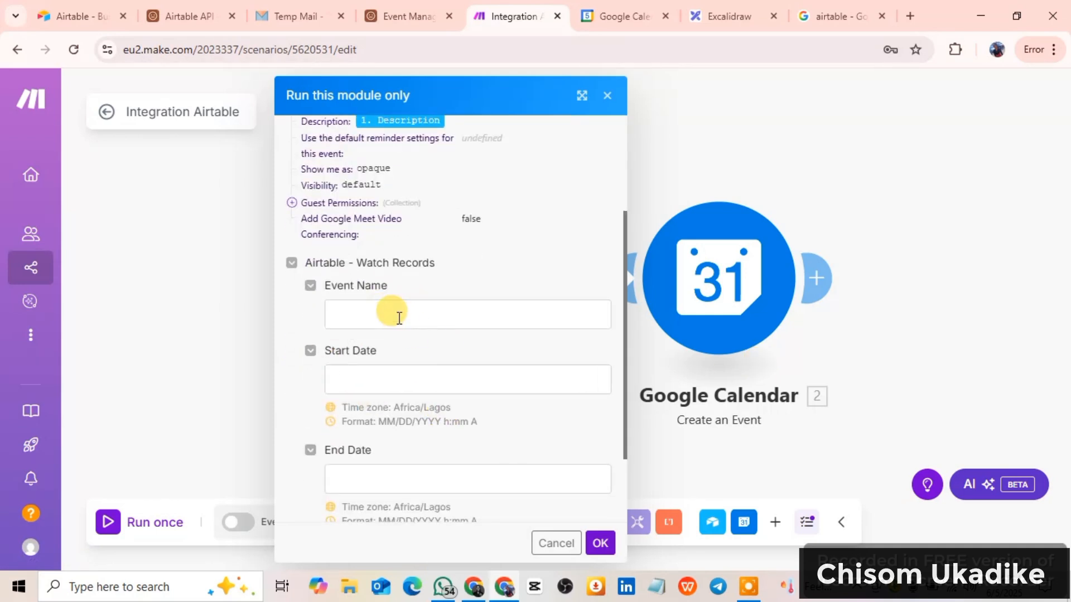
pyautogui.click(398, 317)
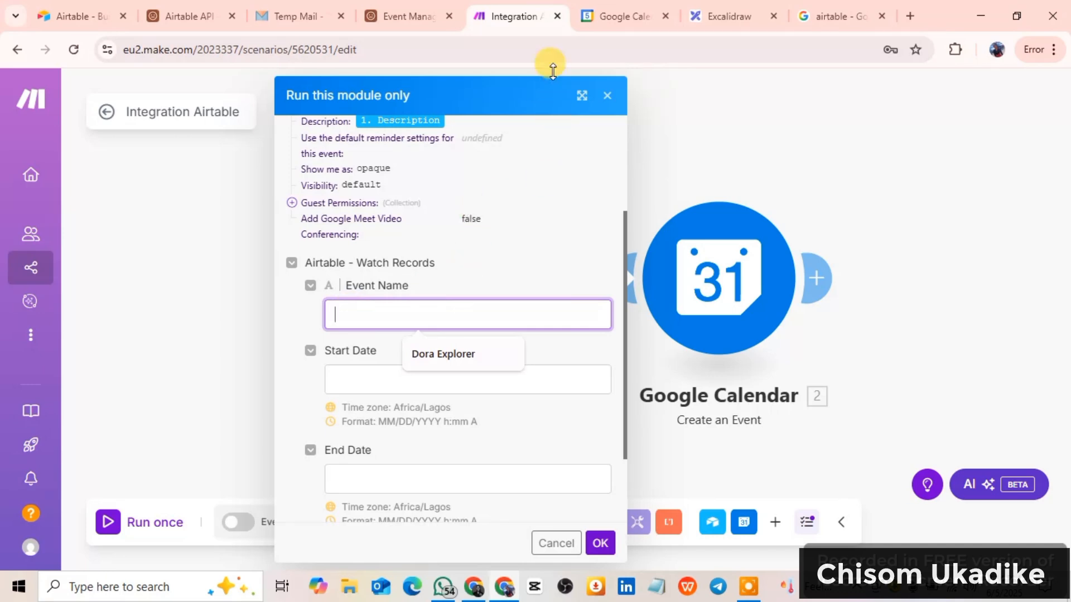
pyautogui.click(383, 15)
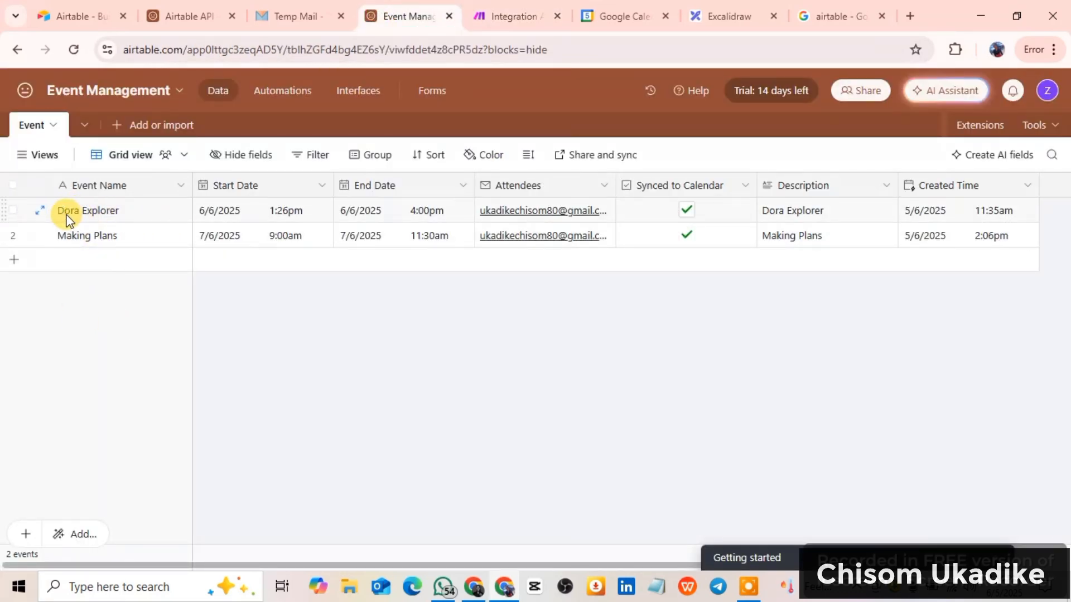
pyautogui.click(512, 17)
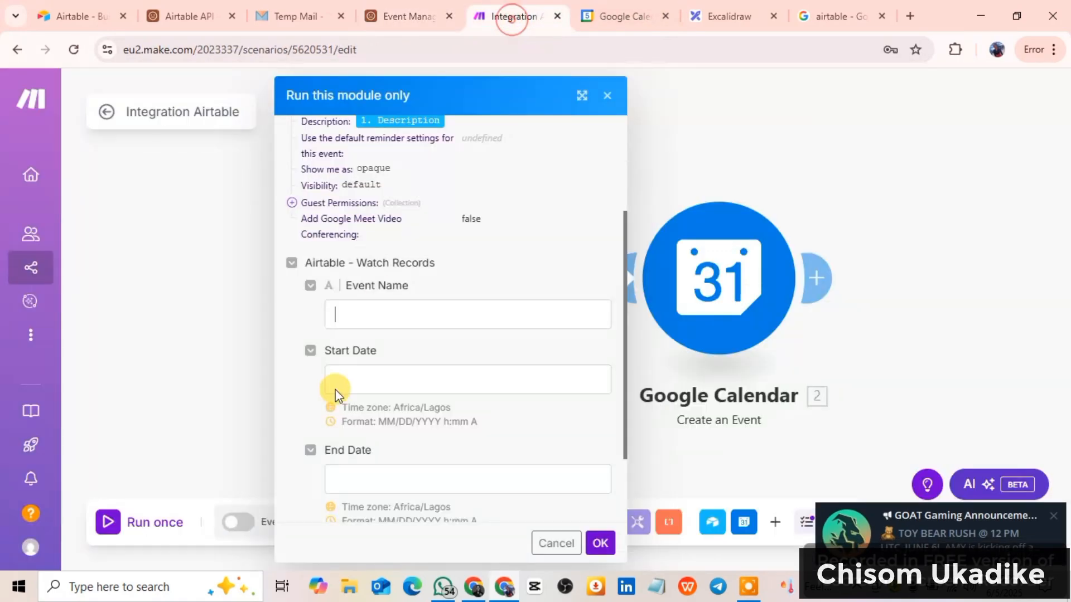
pyautogui.click(371, 314)
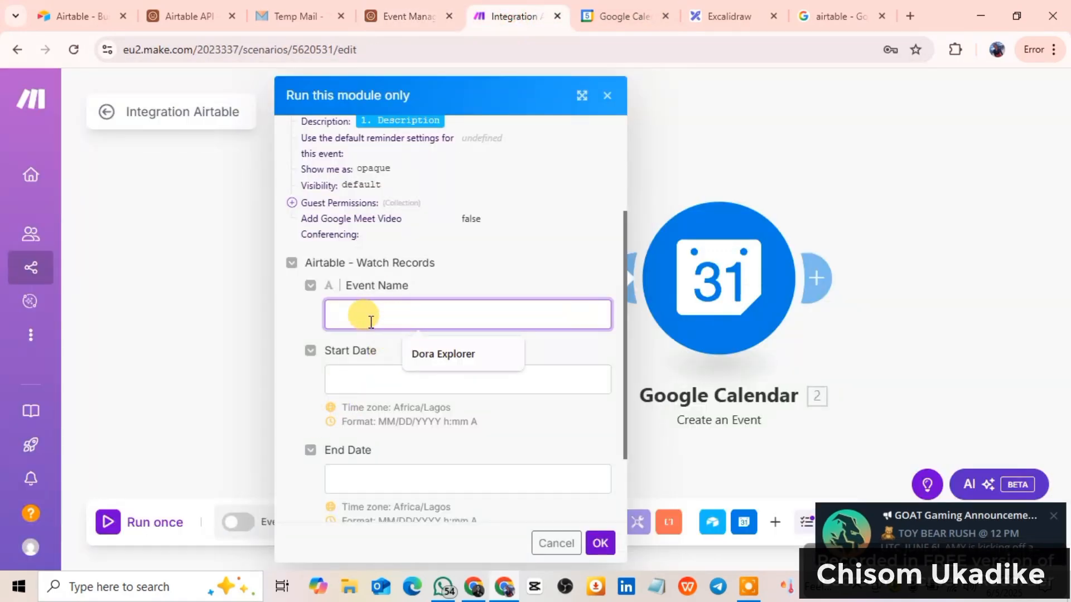
pyautogui.click(426, 362)
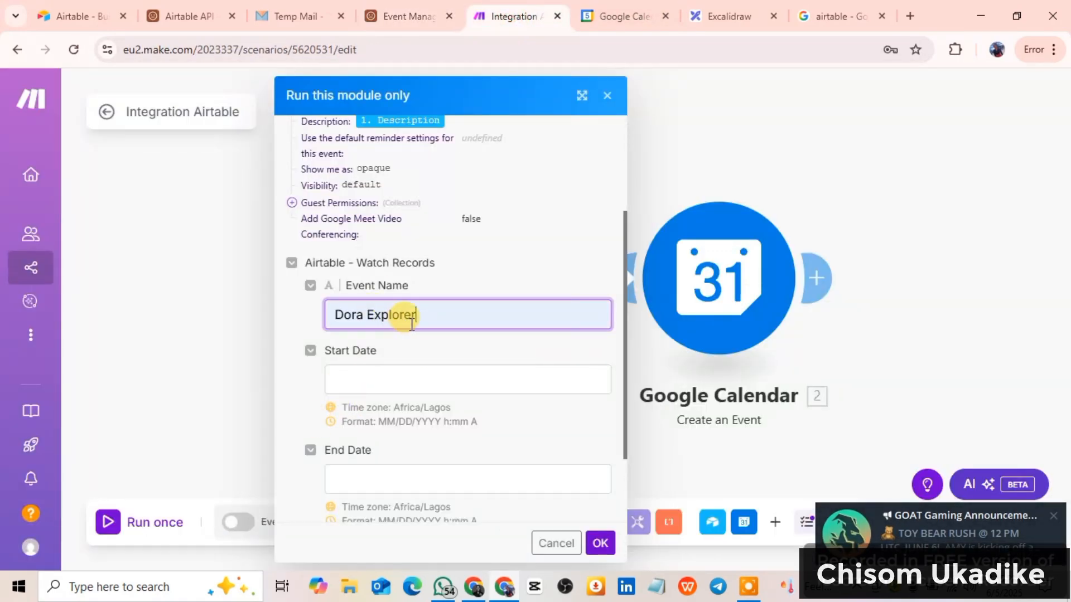
# Step: Set the test run's start date to 06/06/2025 1:26 and its end date to 06/06/2025 4:00pm
pyautogui.click(398, 382)
pyautogui.click(444, 427)
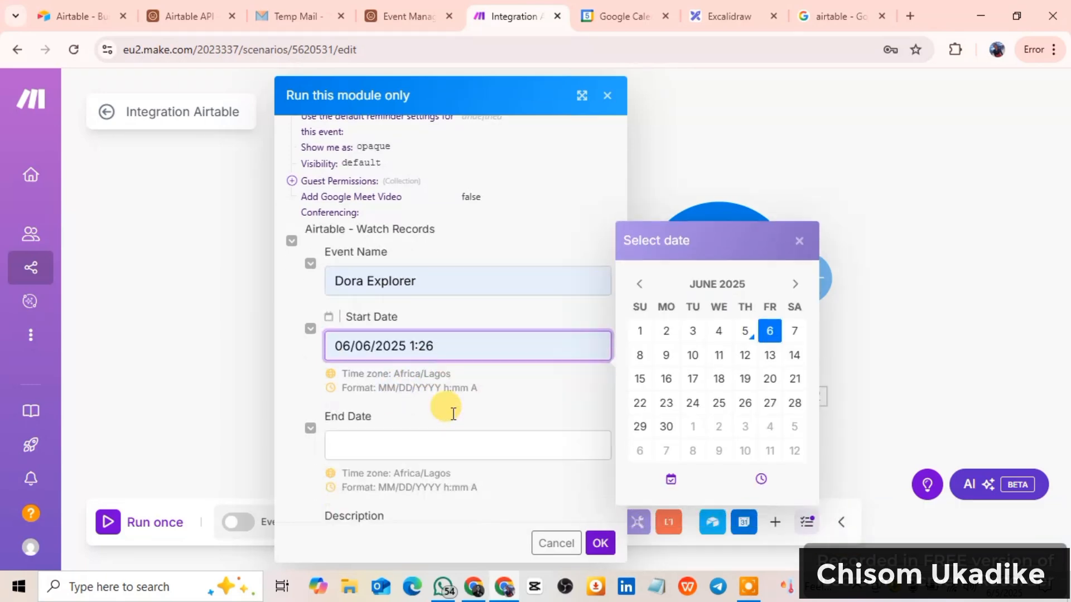
pyautogui.scroll(-1, 441, 413)
pyautogui.click(427, 411)
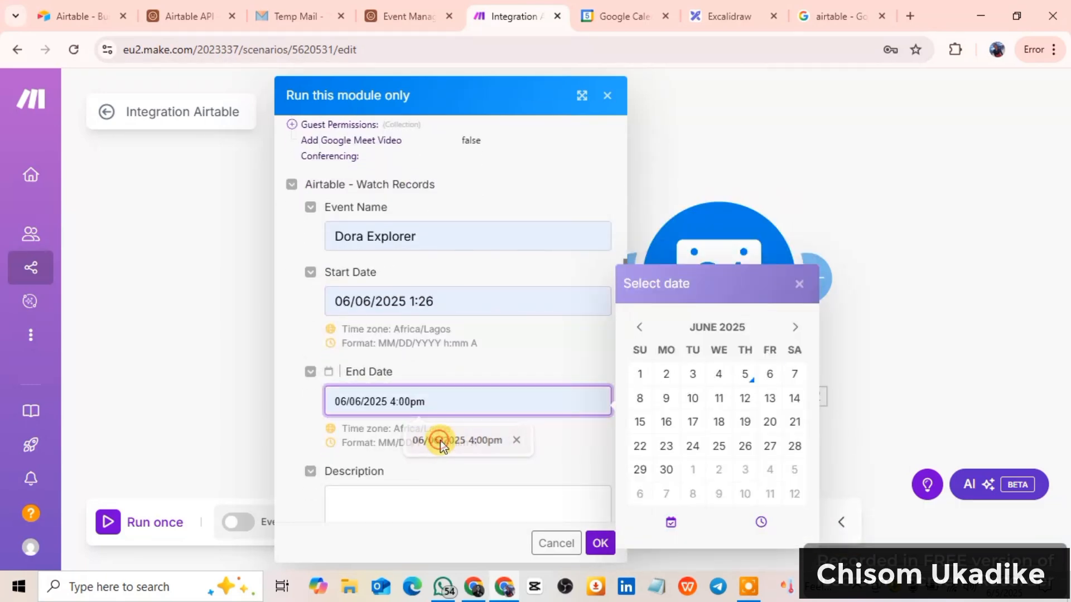
pyautogui.click(437, 445)
# Step: Copy the event name Dora Explorer into the test run's description
pyautogui.scroll(-1, 444, 441)
pyautogui.click(368, 480)
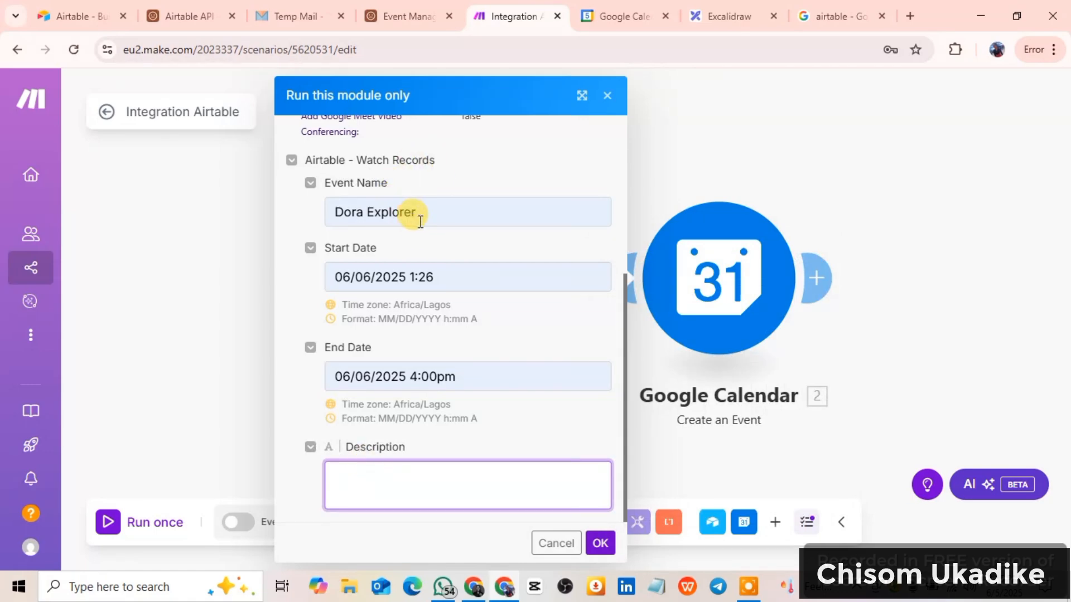
pyautogui.moveTo(416, 211); pyautogui.dragTo(311, 217)
pyautogui.rightClick(380, 211)
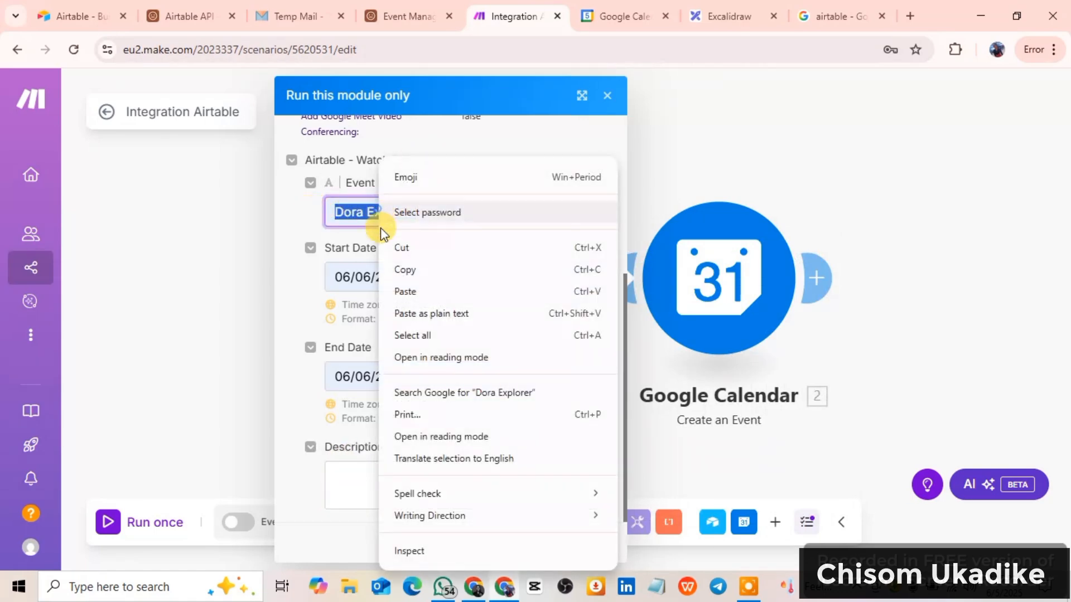
pyautogui.click(417, 273)
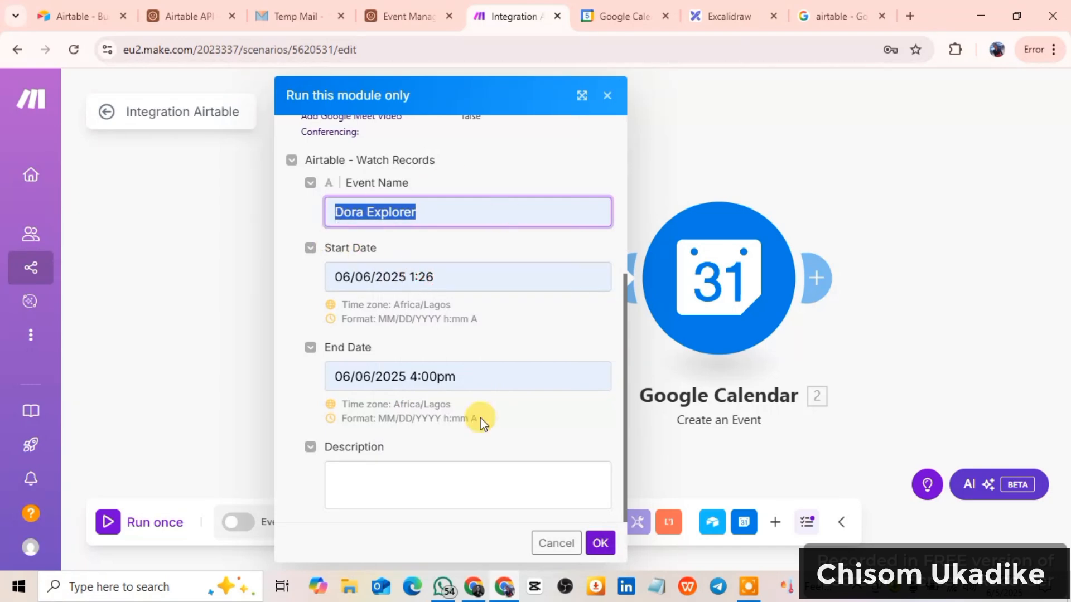
pyautogui.click(414, 489)
pyautogui.rightClick(411, 482)
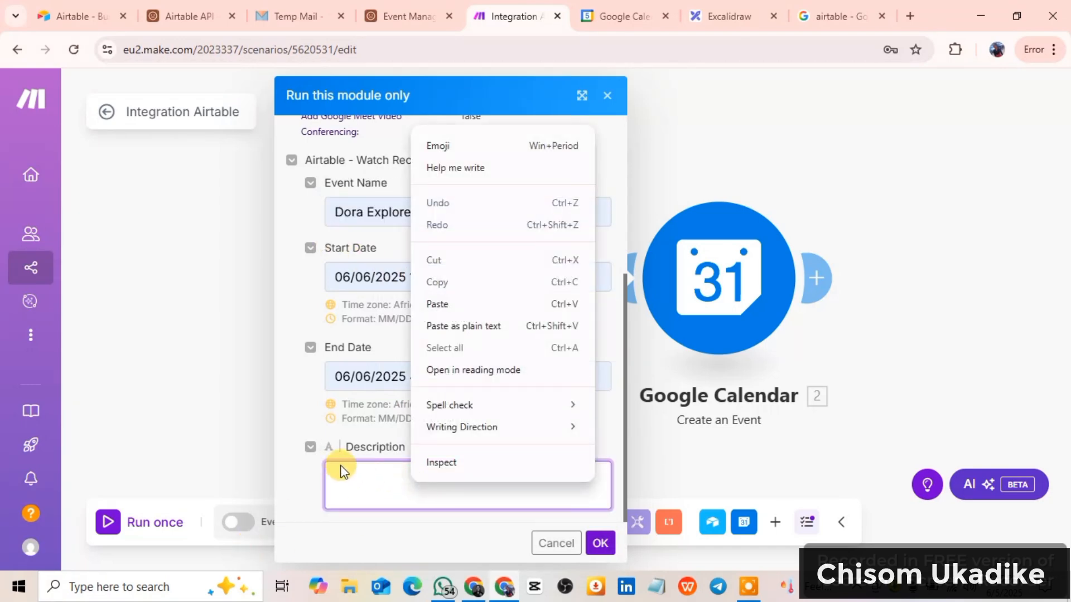
pyautogui.click(475, 304)
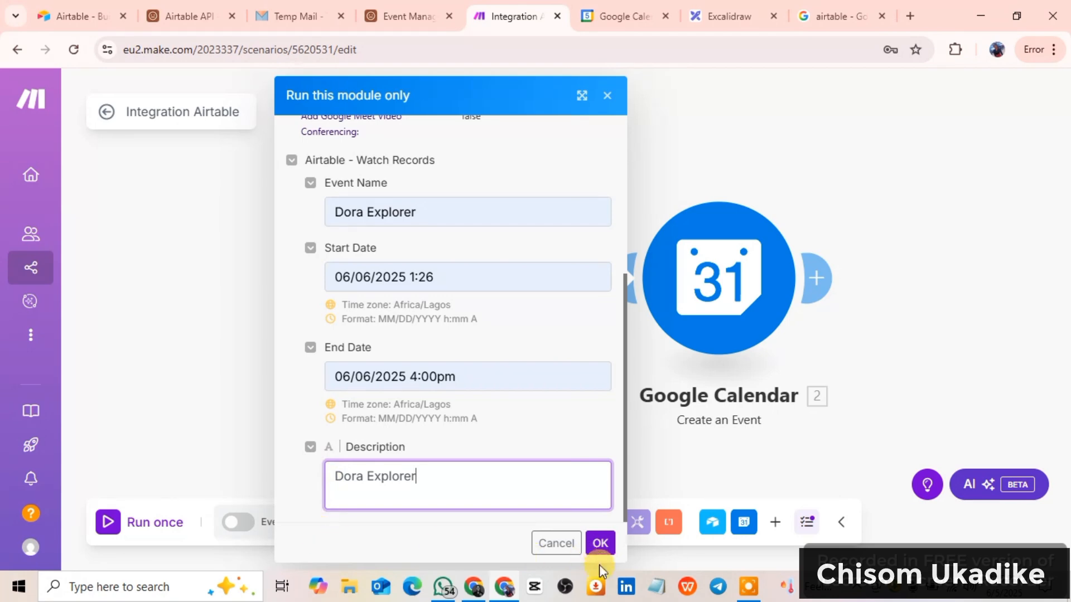
# Step: Run the Google Calendar module with the test values, review its input and output bundles, and close the results
pyautogui.click(600, 544)
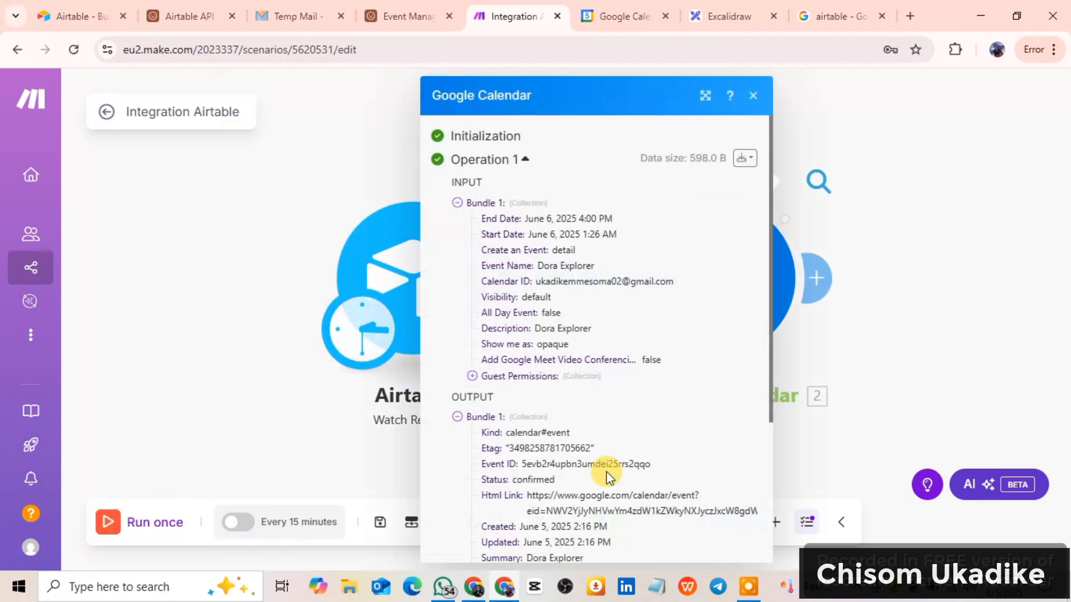
pyautogui.scroll(-5, 602, 426)
pyautogui.click(933, 334)
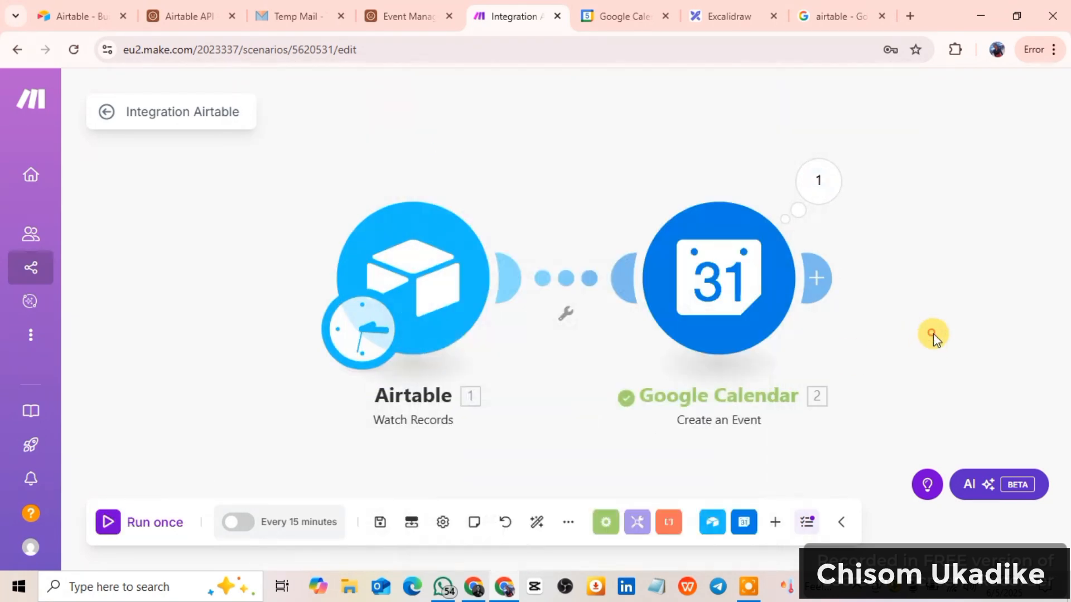
# Step: Switch to Google Calendar and show June 2025 in the month view
pyautogui.click(613, 14)
pyautogui.scroll(1, 848, 207)
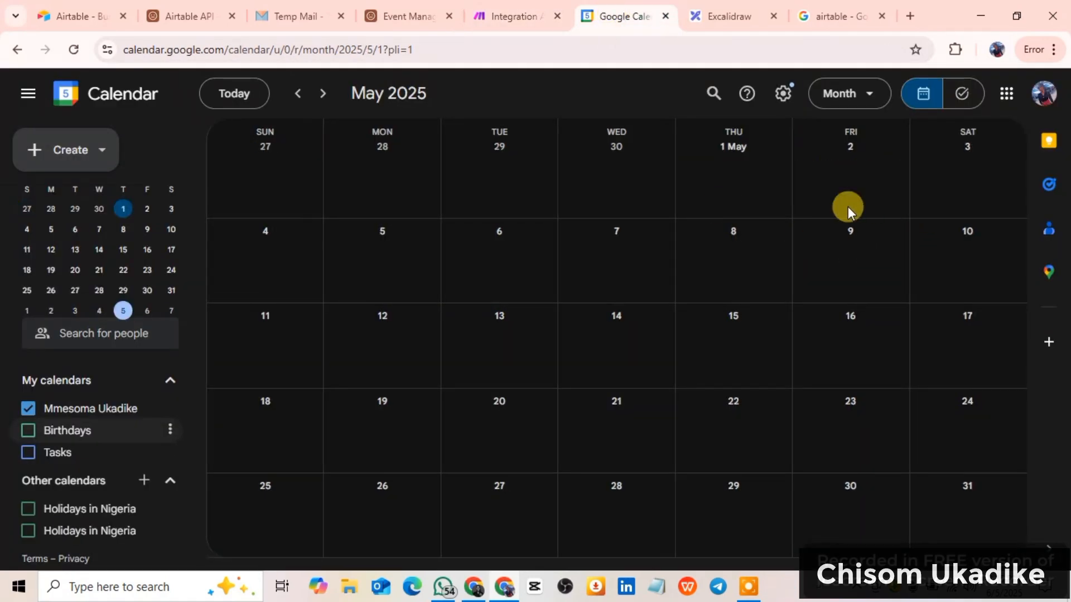
pyautogui.scroll(-1, 846, 207)
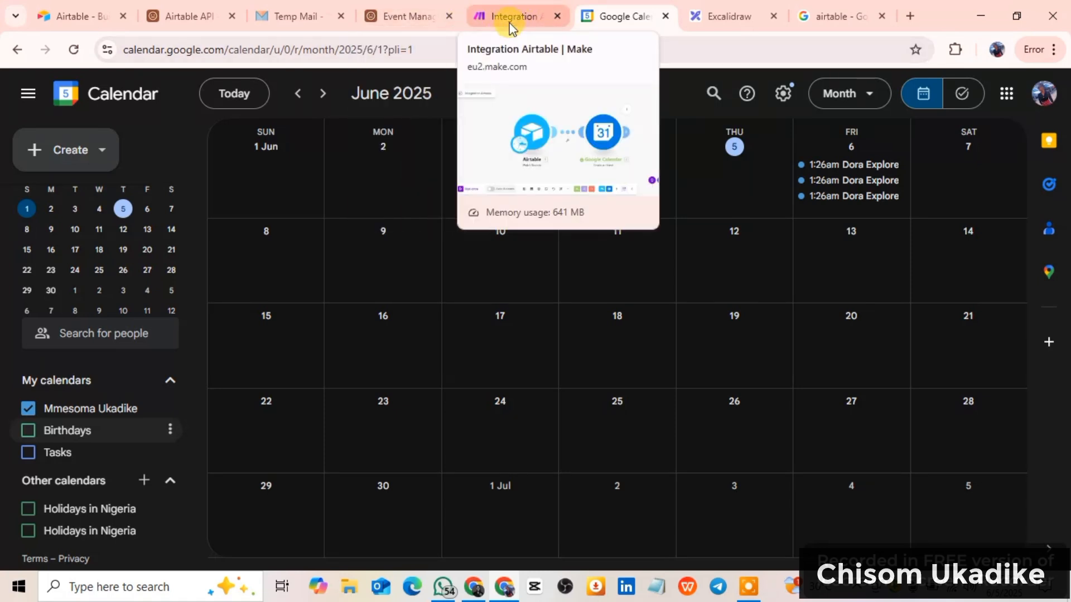
# Step: Open the first Dora Explorer event on 6 June, examine its full details, and return to the Make scenario
pyautogui.click(866, 167)
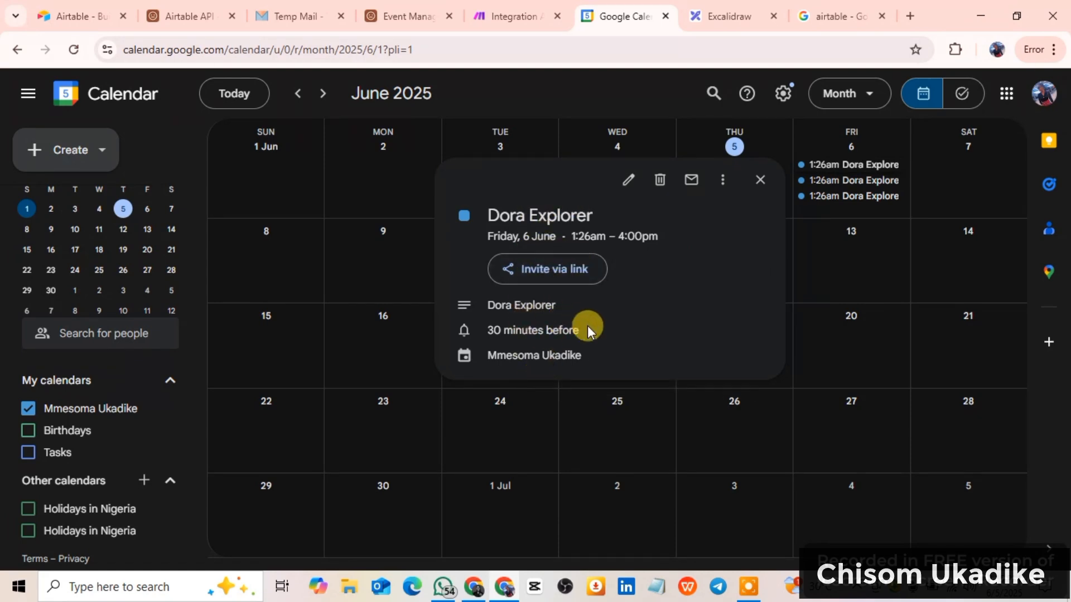
pyautogui.click(623, 183)
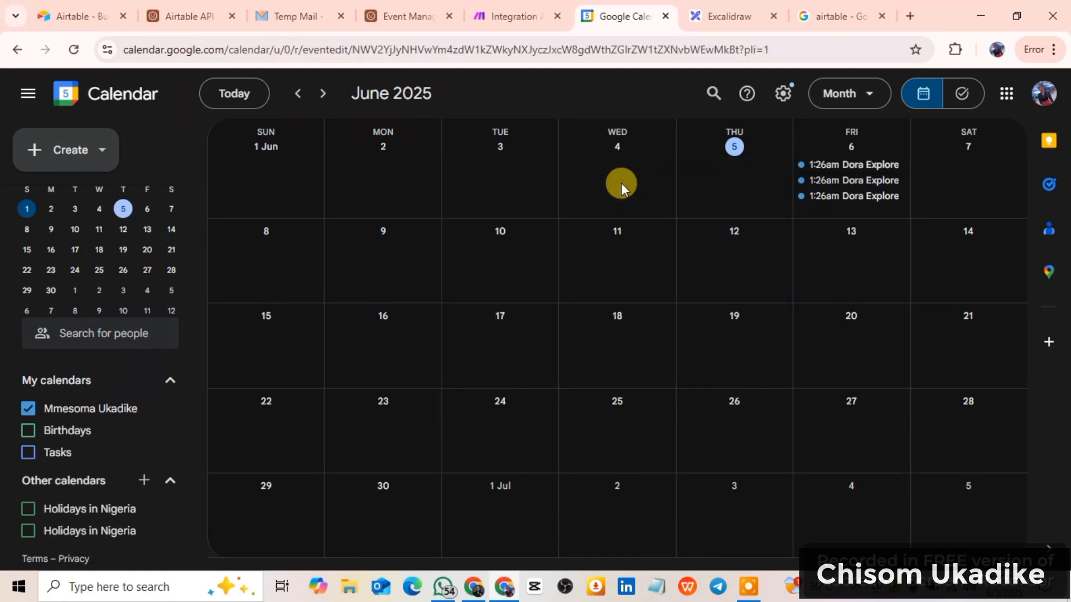
pyautogui.scroll(-2, 362, 293)
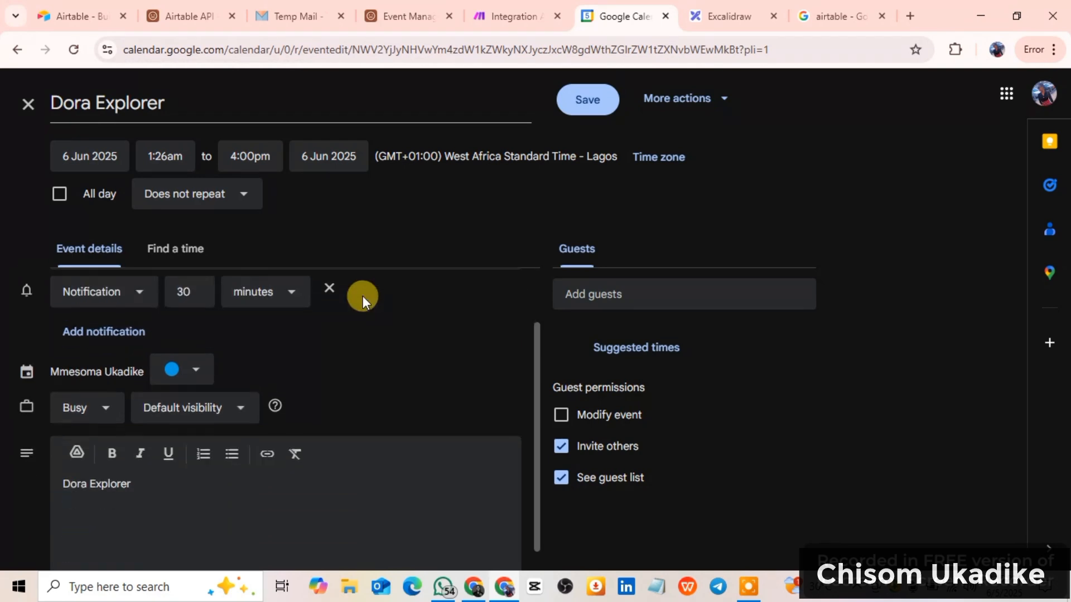
pyautogui.scroll(2, 363, 298)
pyautogui.scroll(1, 363, 298)
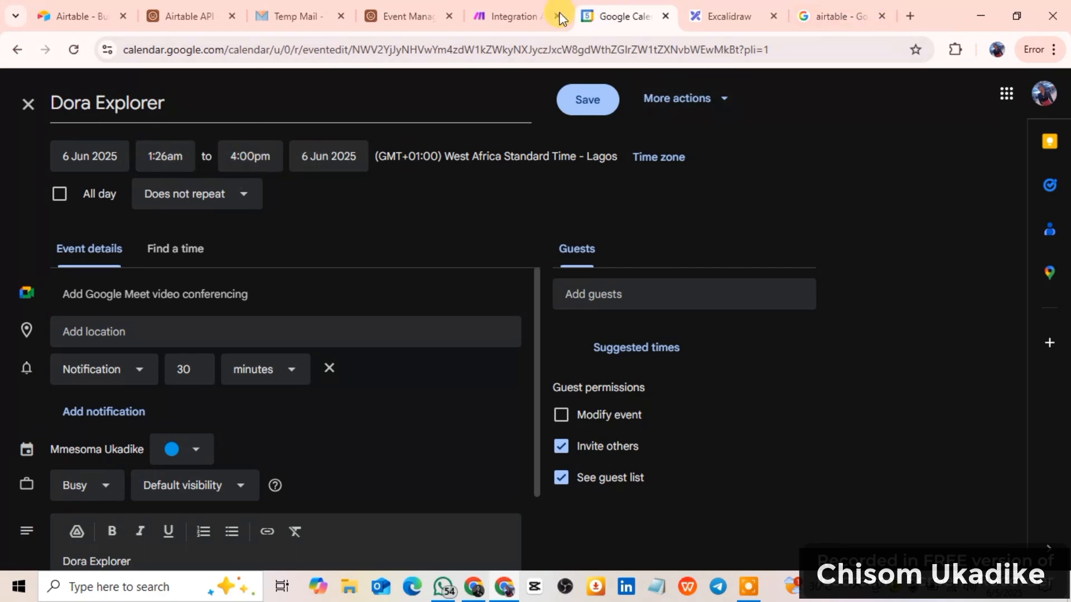
pyautogui.click(494, 16)
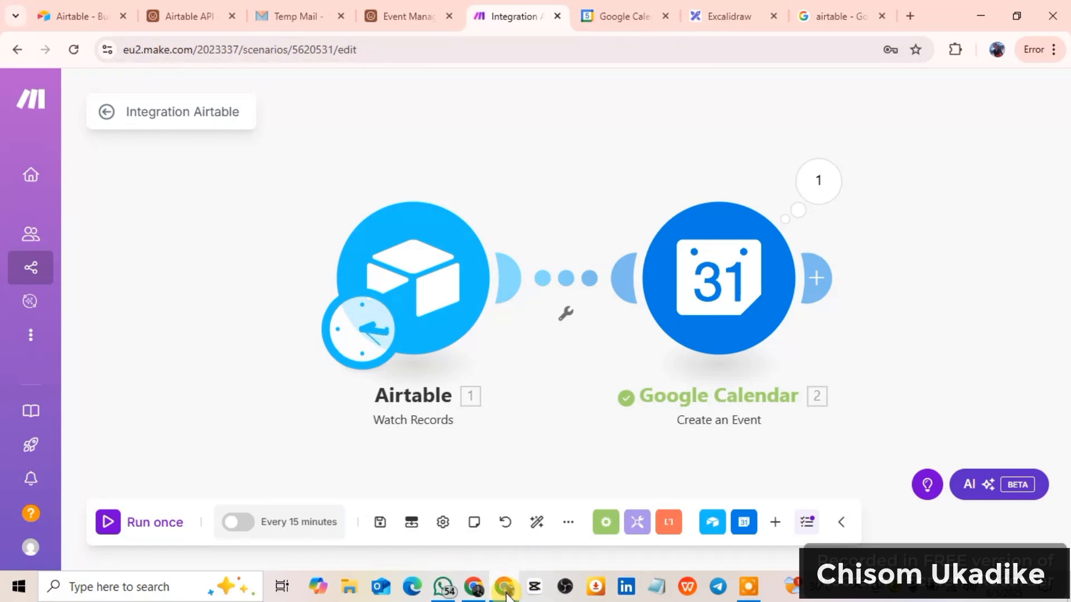
pyautogui.moveTo(502, 594)
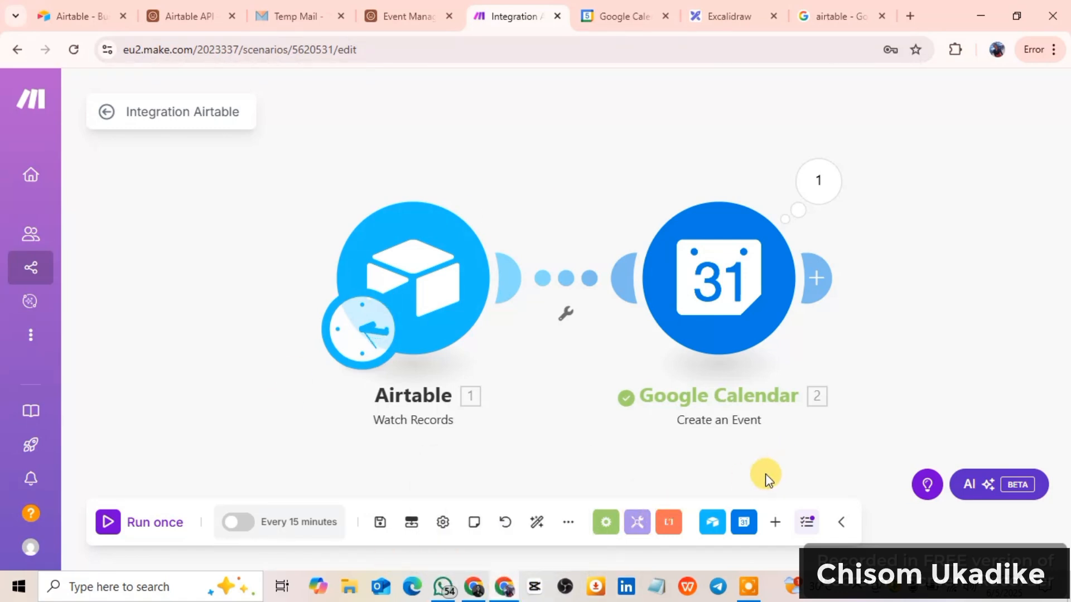